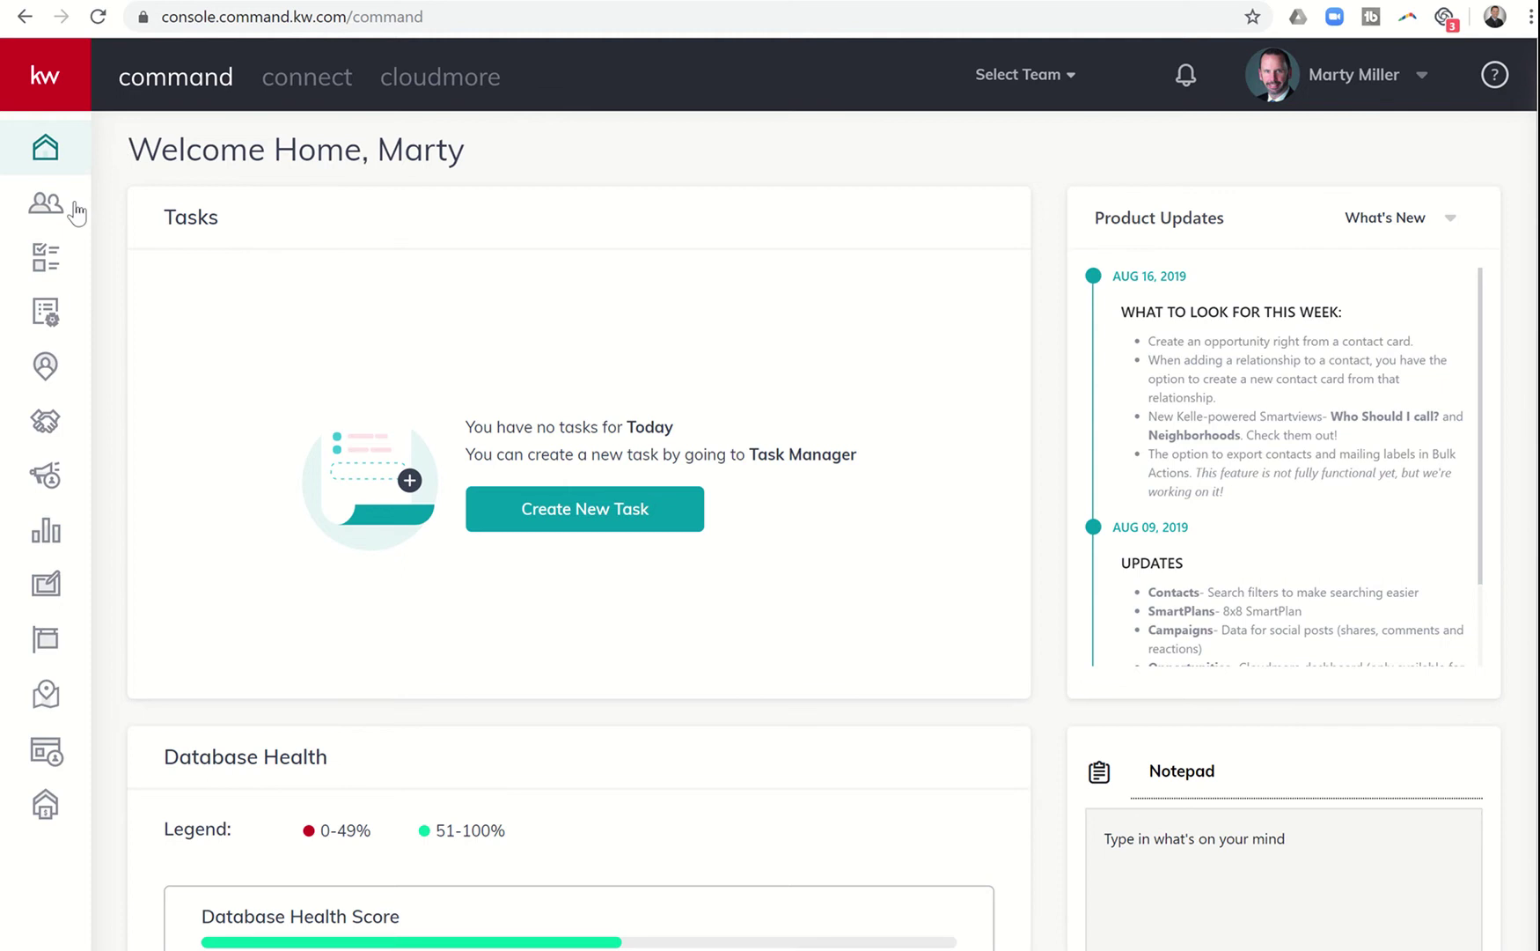
Start a new contact in the Contacts section and enter the contact's full name, leaving the primary email and phone blank.
{"action": "left_click", "coordinate": [60, 212]}
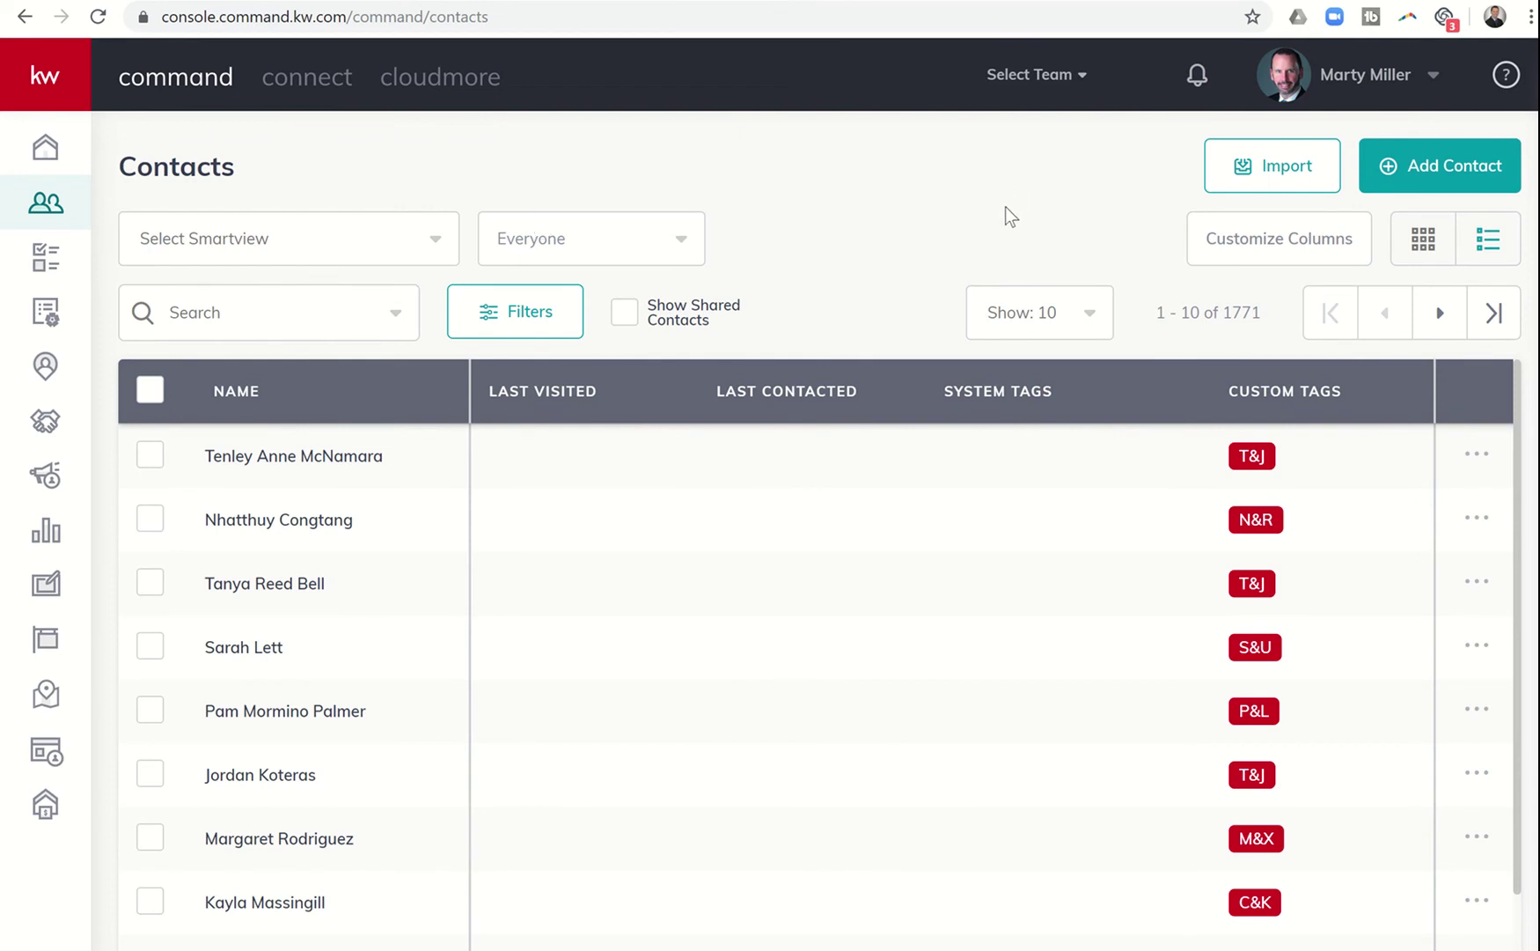
{"action": "left_click", "coordinate": [1420, 178]}
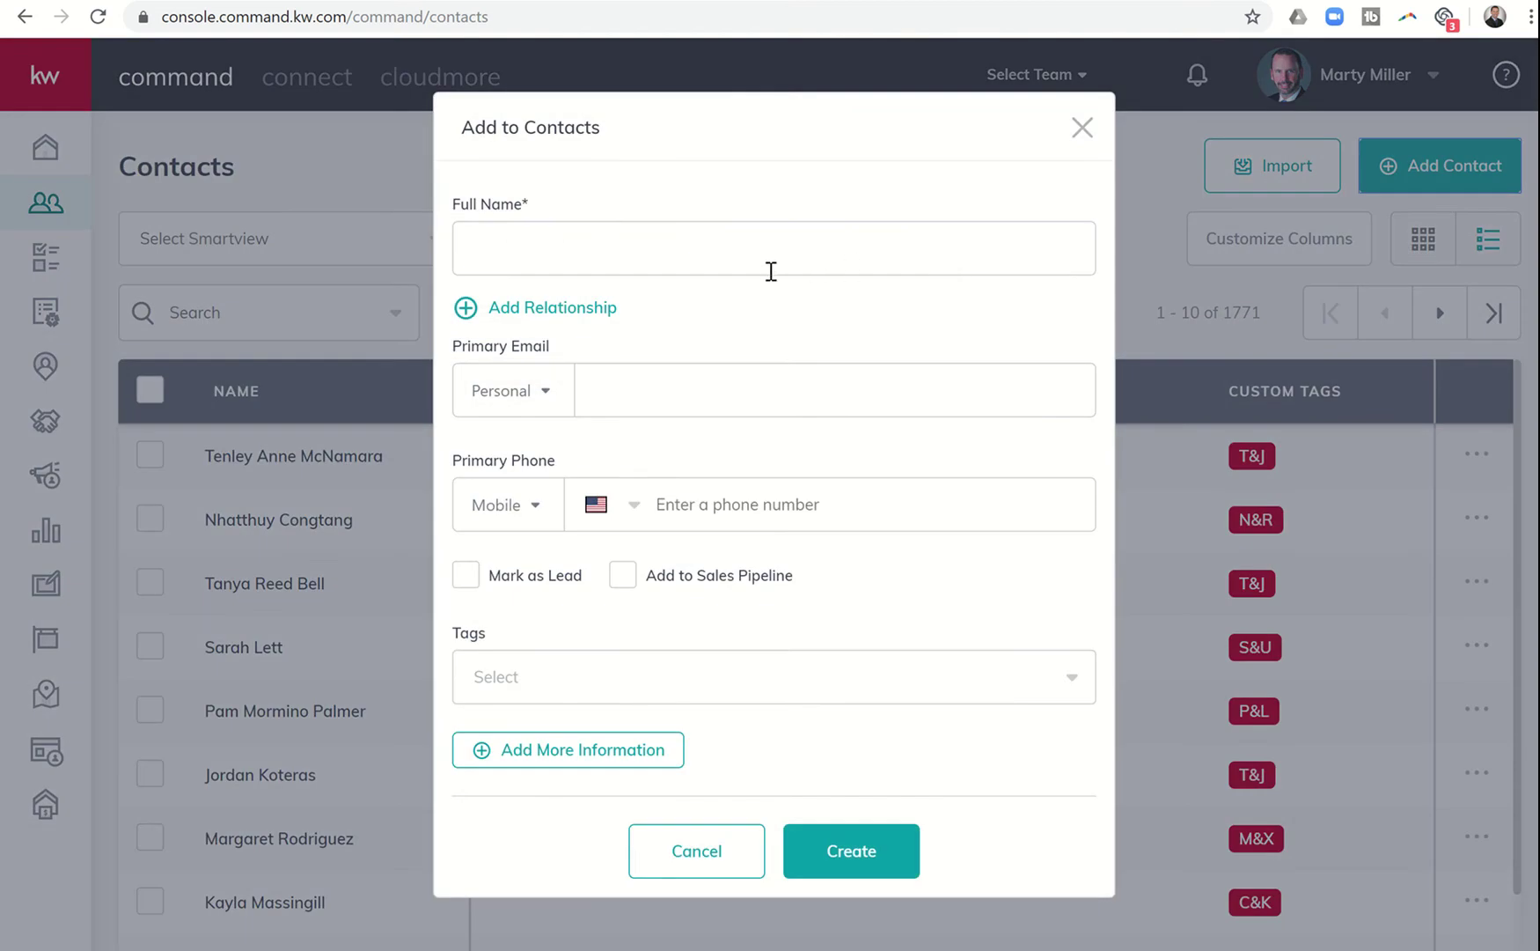
{"action": "left_click", "coordinate": [721, 257]}
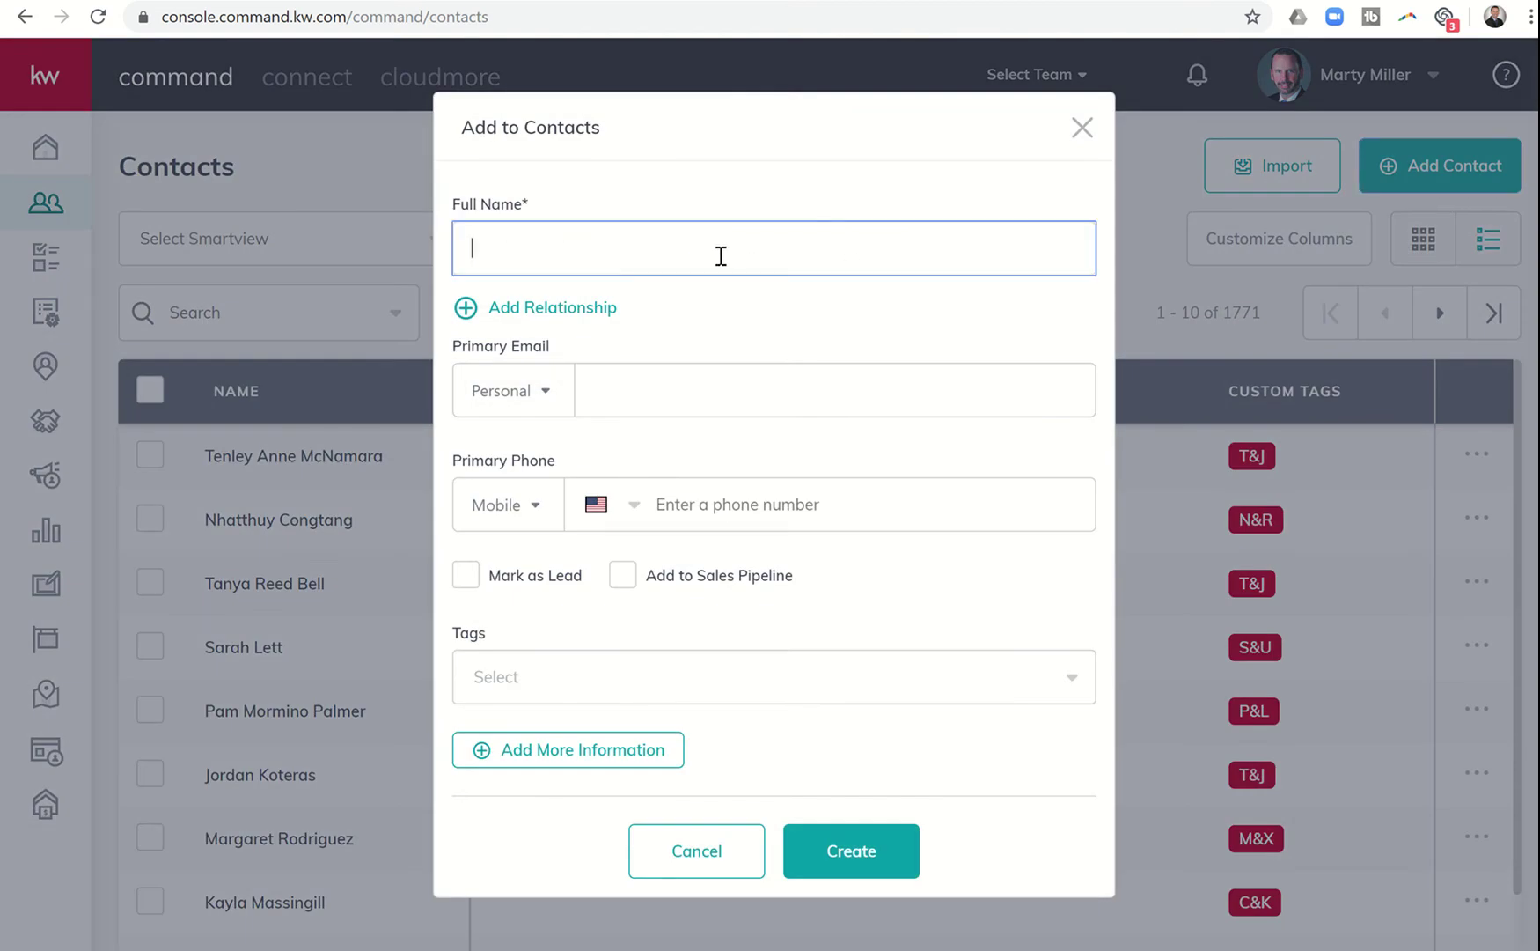
{"action": "type", "text": "Mr Buyer"}
{"action": "left_click", "coordinate": [671, 378]}
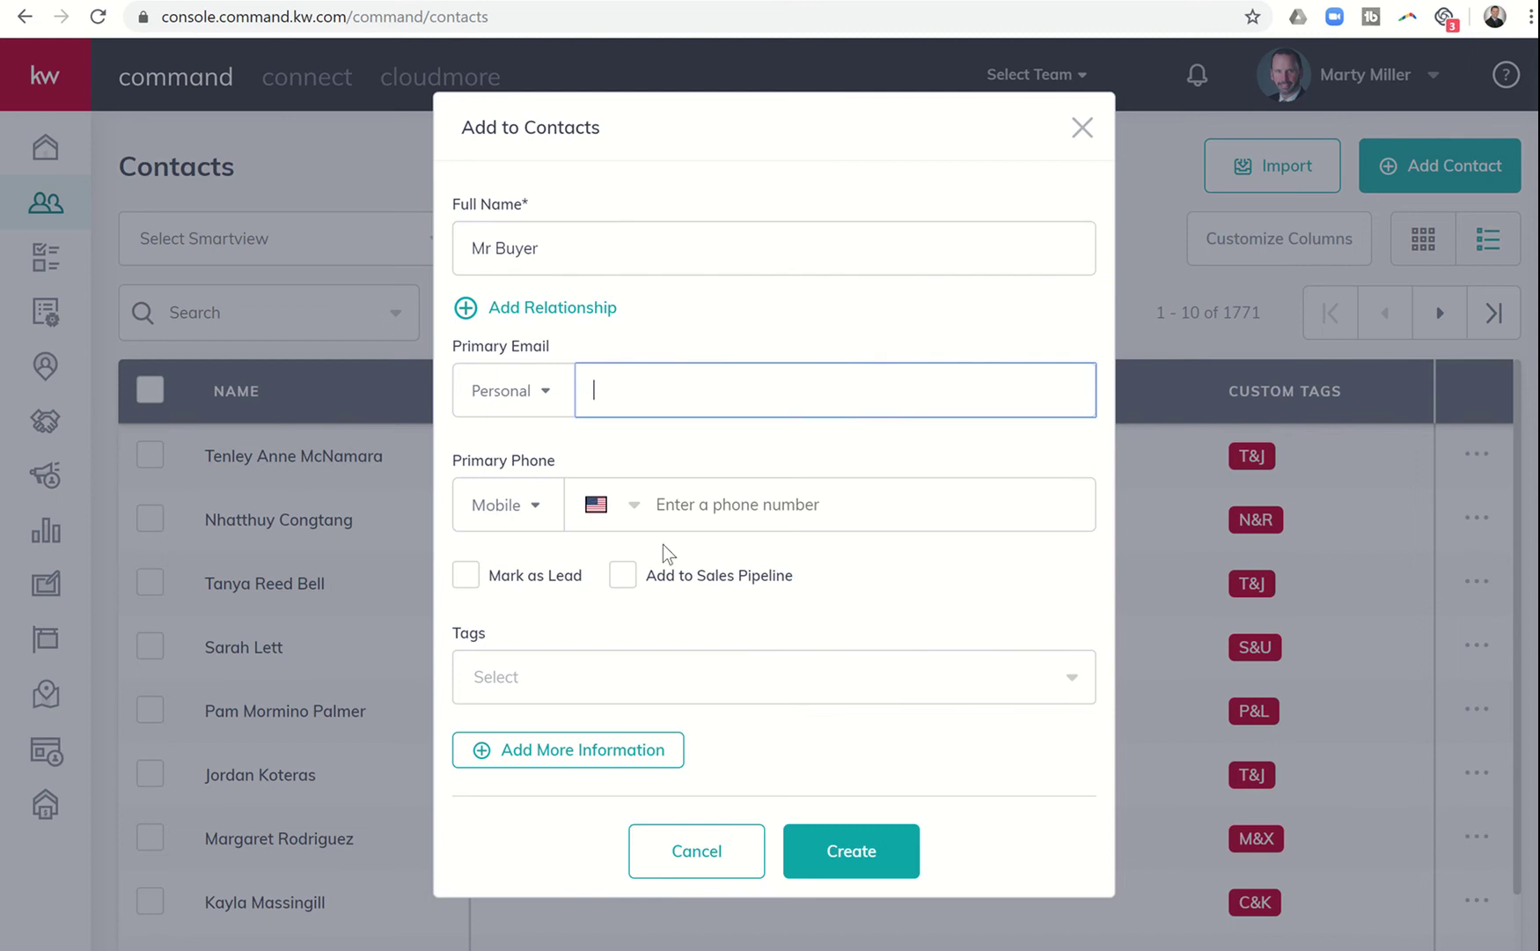
{"action": "left_click", "coordinate": [664, 506]}
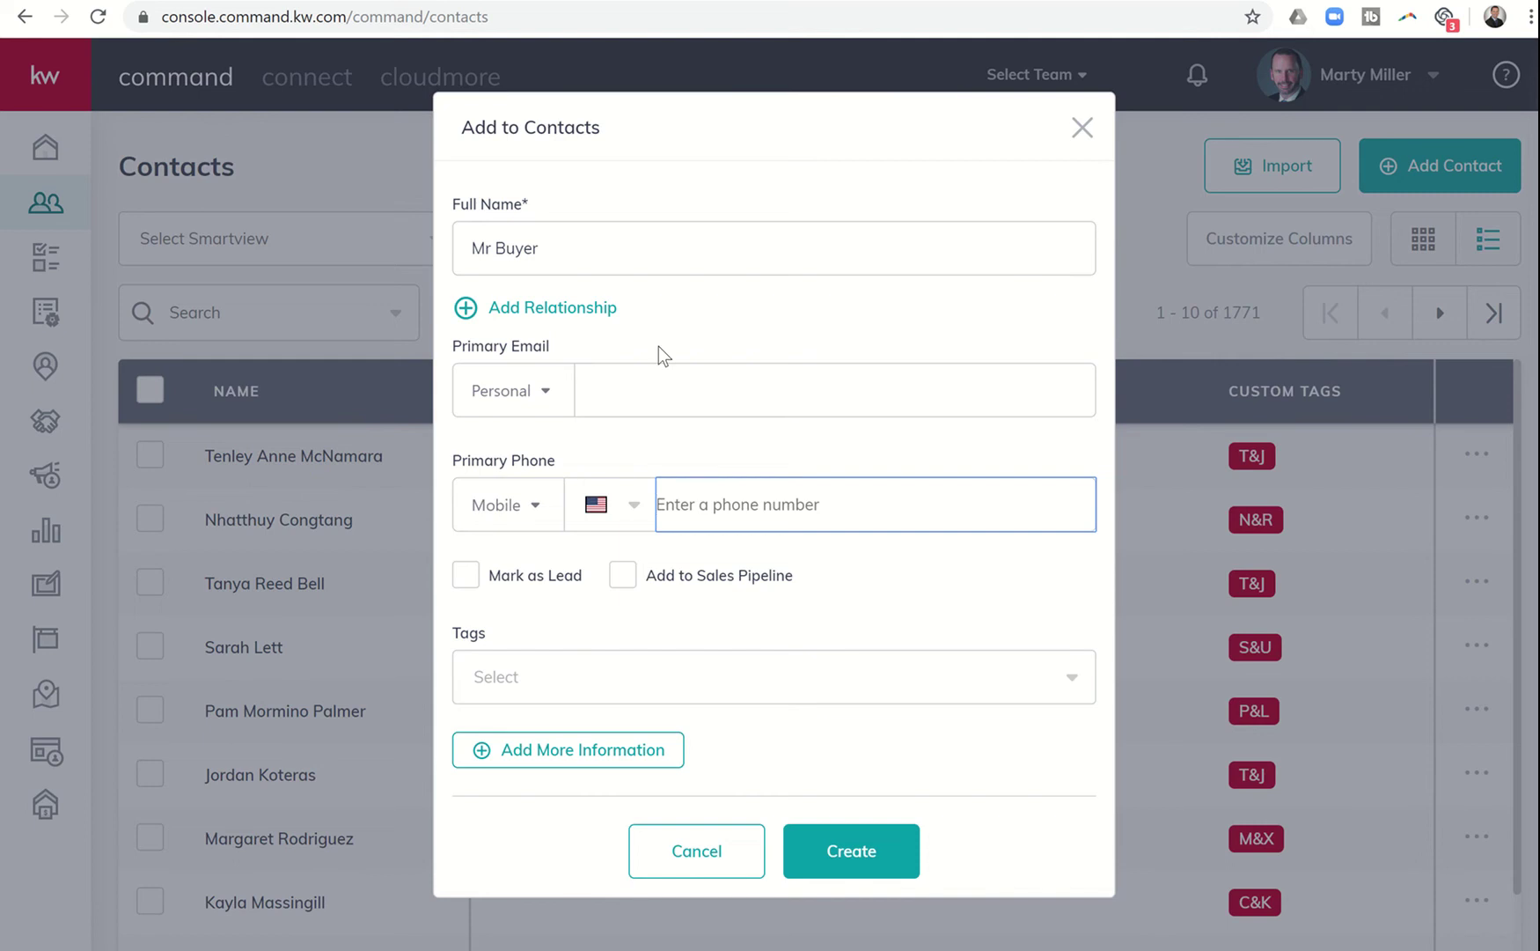
Add a new Spouse relationship with the spouse's full name and create the contact.
{"action": "left_click", "coordinate": [552, 313]}
{"action": "left_click", "coordinate": [638, 291]}
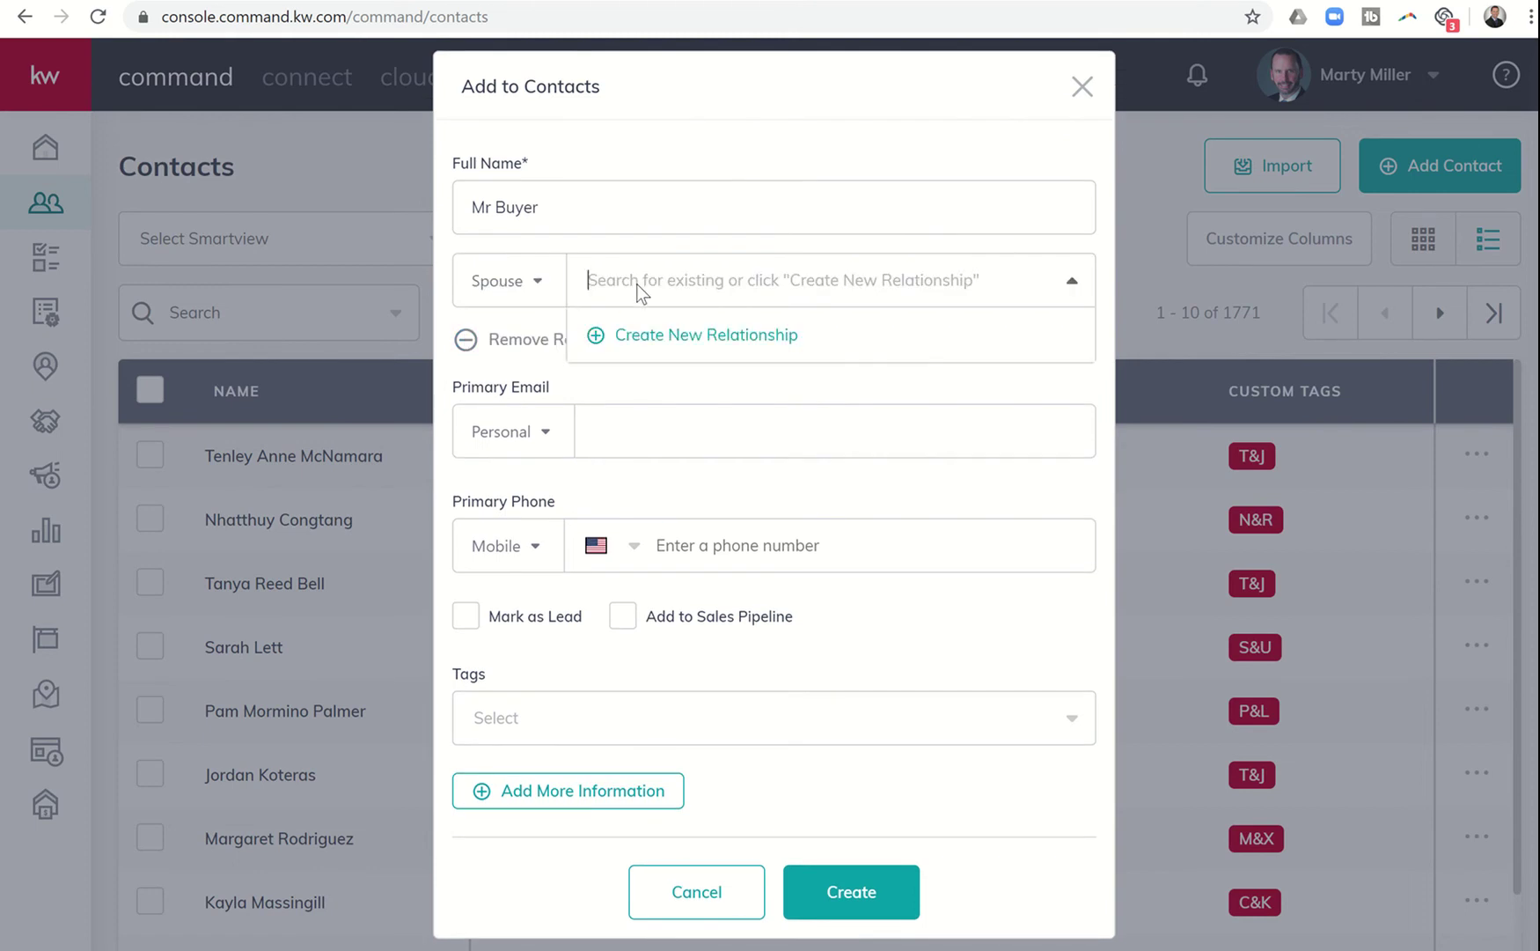
{"action": "type", "text": "Mrs Buyer"}
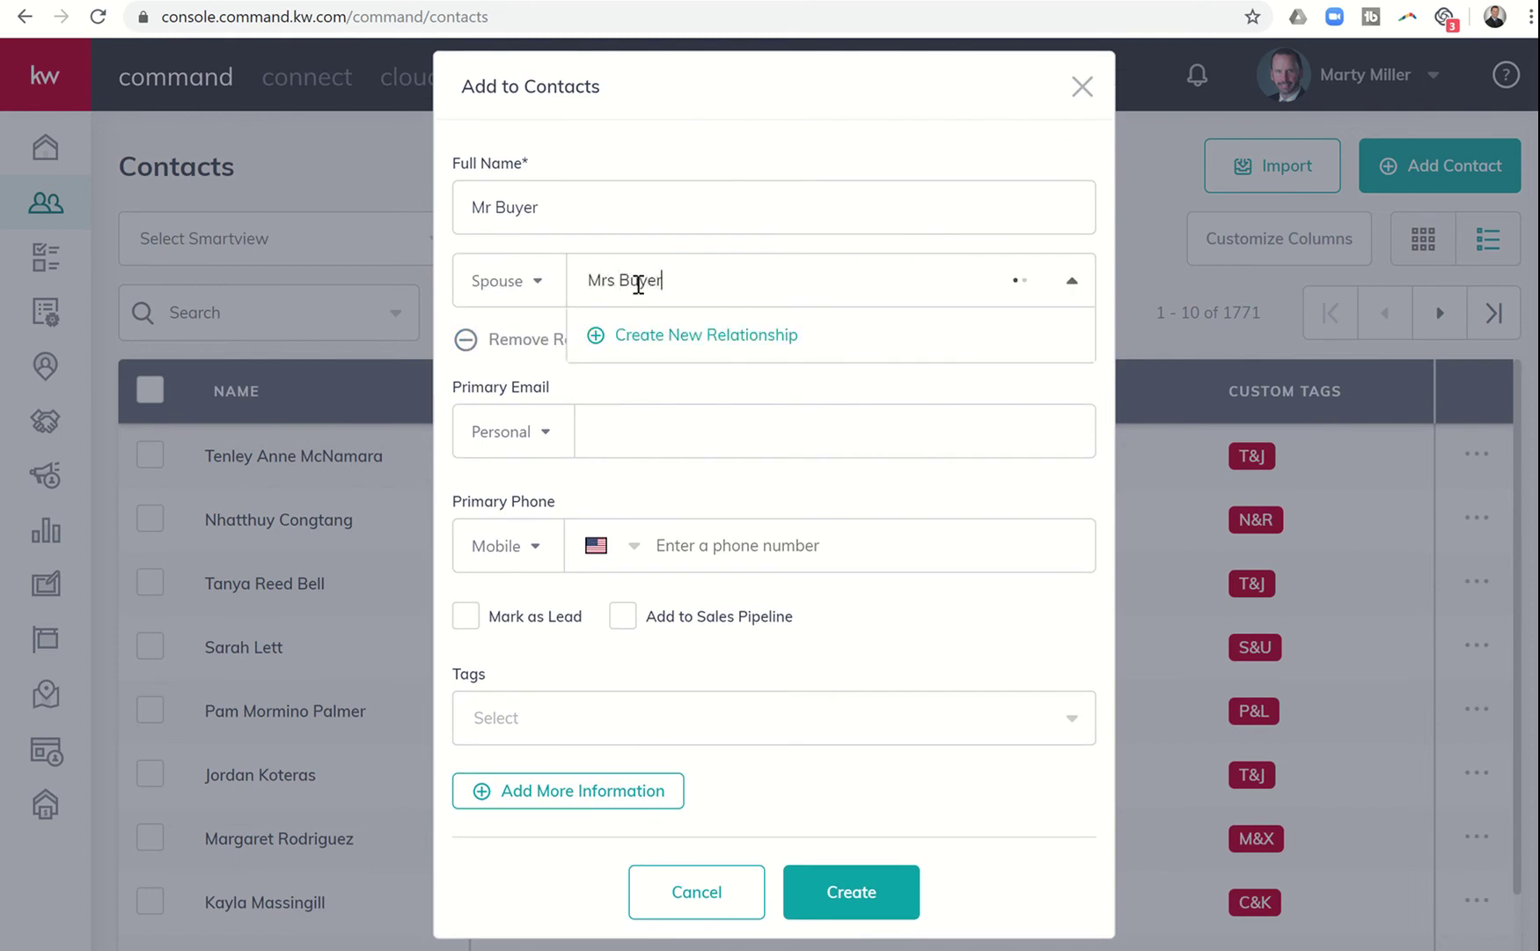
{"action": "left_click", "coordinate": [693, 346]}
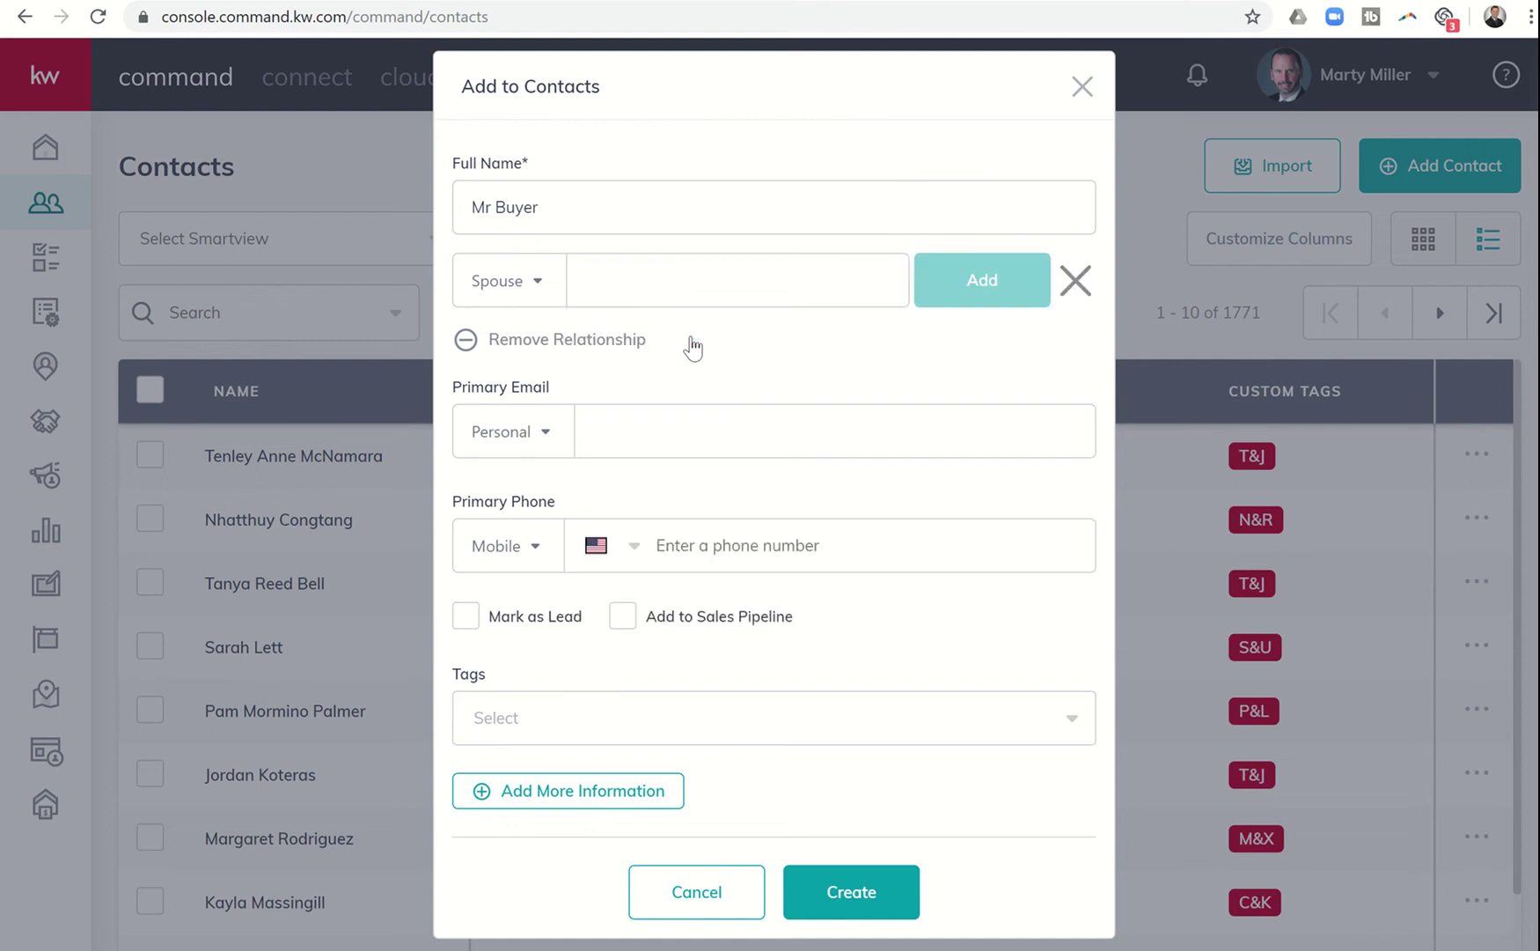
{"action": "left_click", "coordinate": [662, 297]}
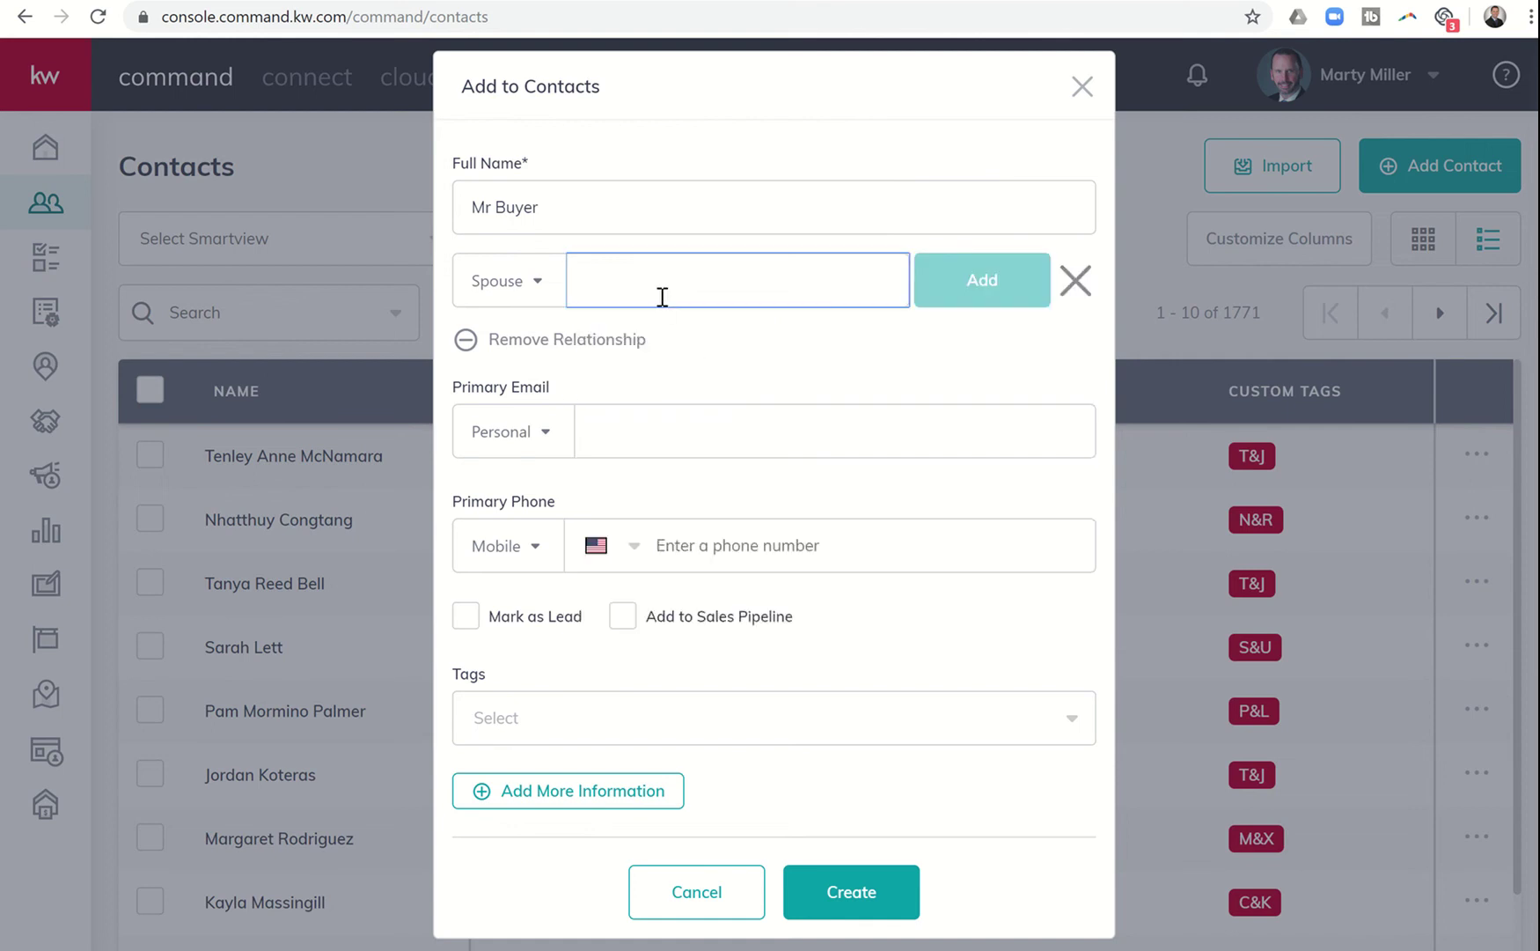
{"action": "type", "text": "Mrs Buyer"}
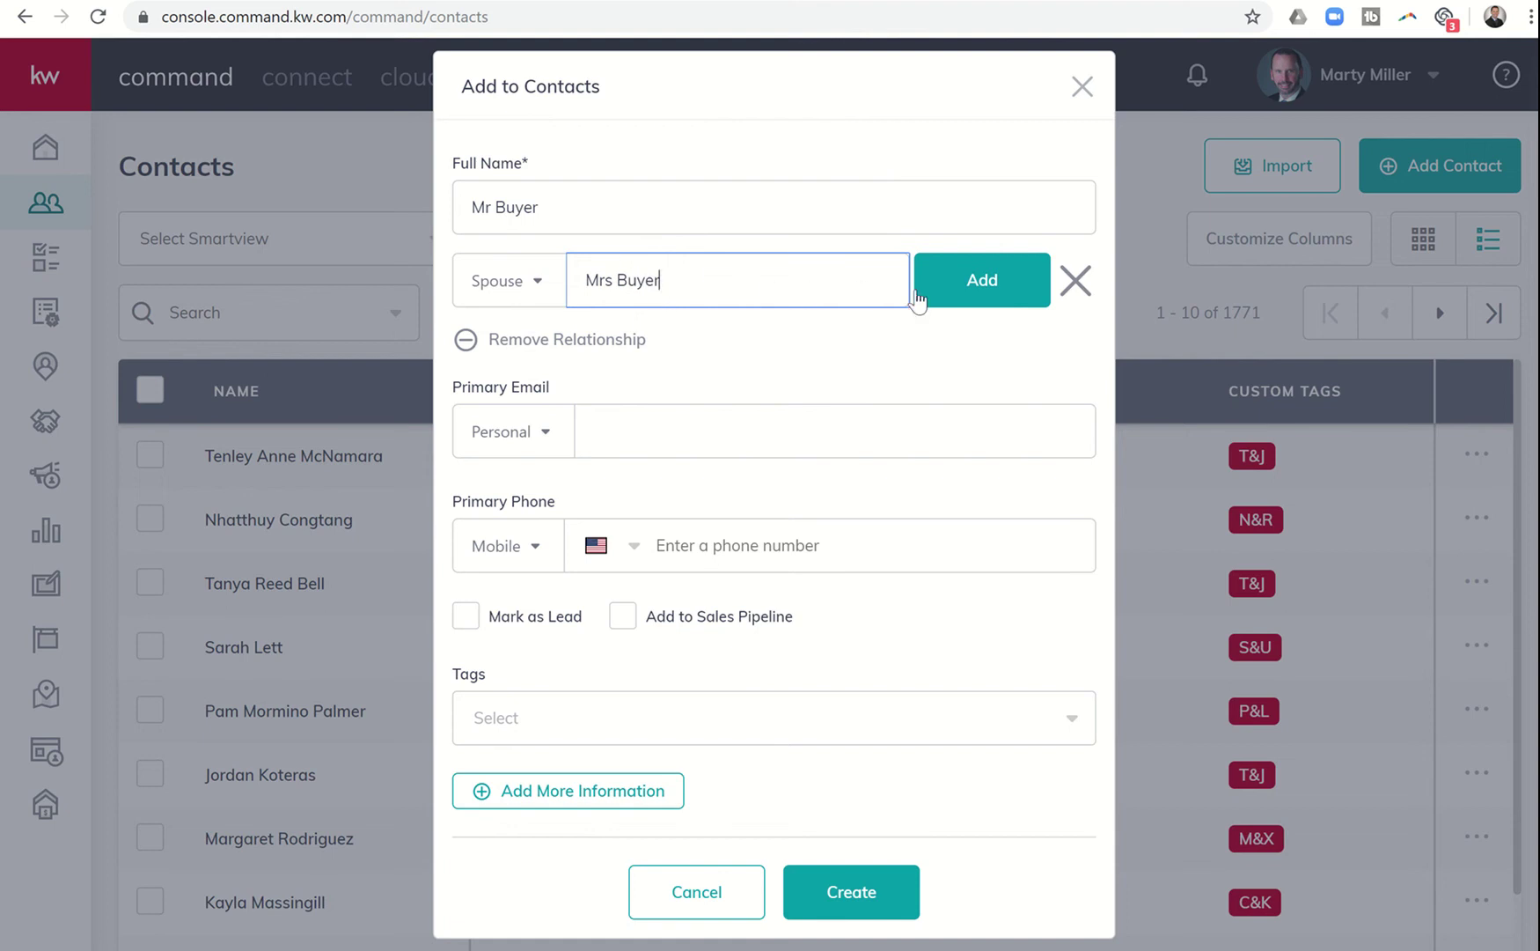
{"action": "left_click", "coordinate": [972, 290]}
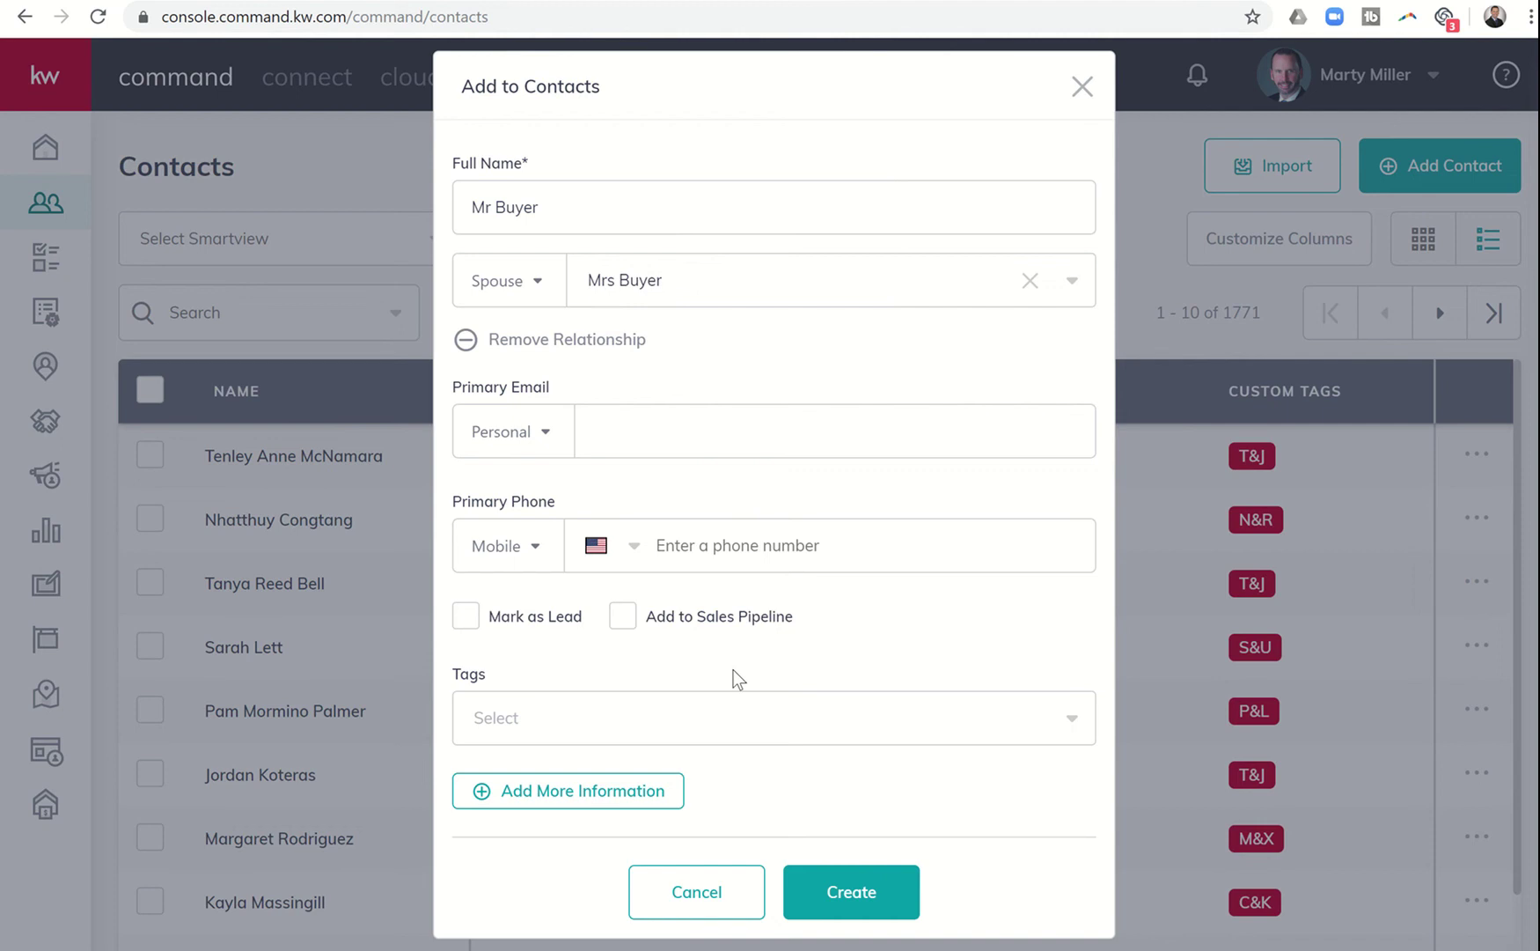
{"action": "left_click", "coordinate": [829, 897]}
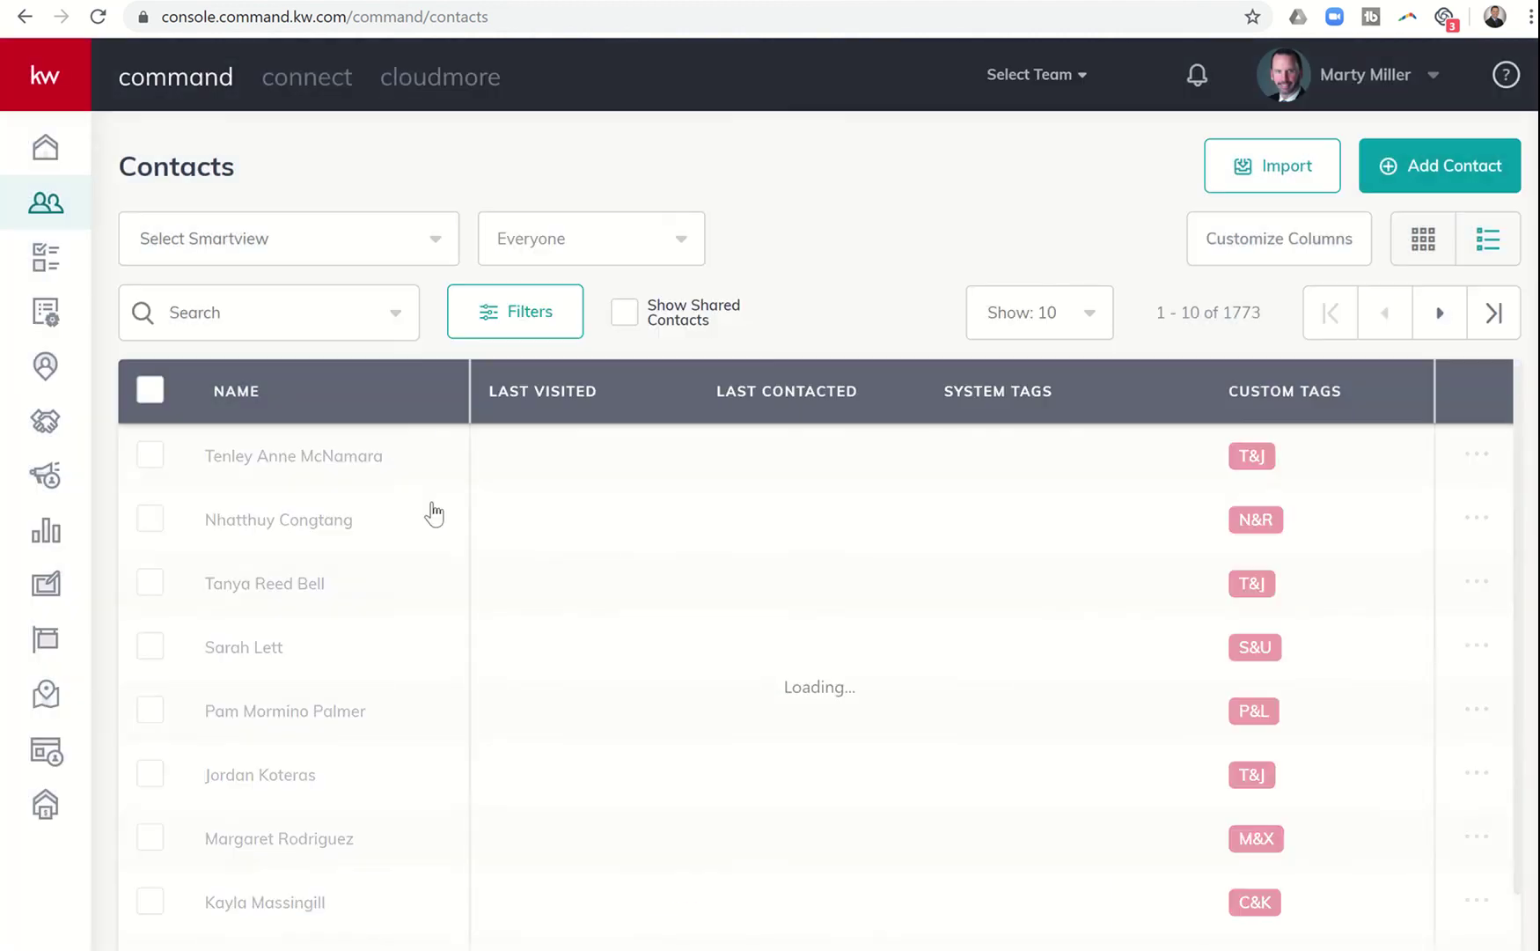
Search the contacts for the new couple's surname, matching on Last Name only.
{"action": "left_click", "coordinate": [263, 322]}
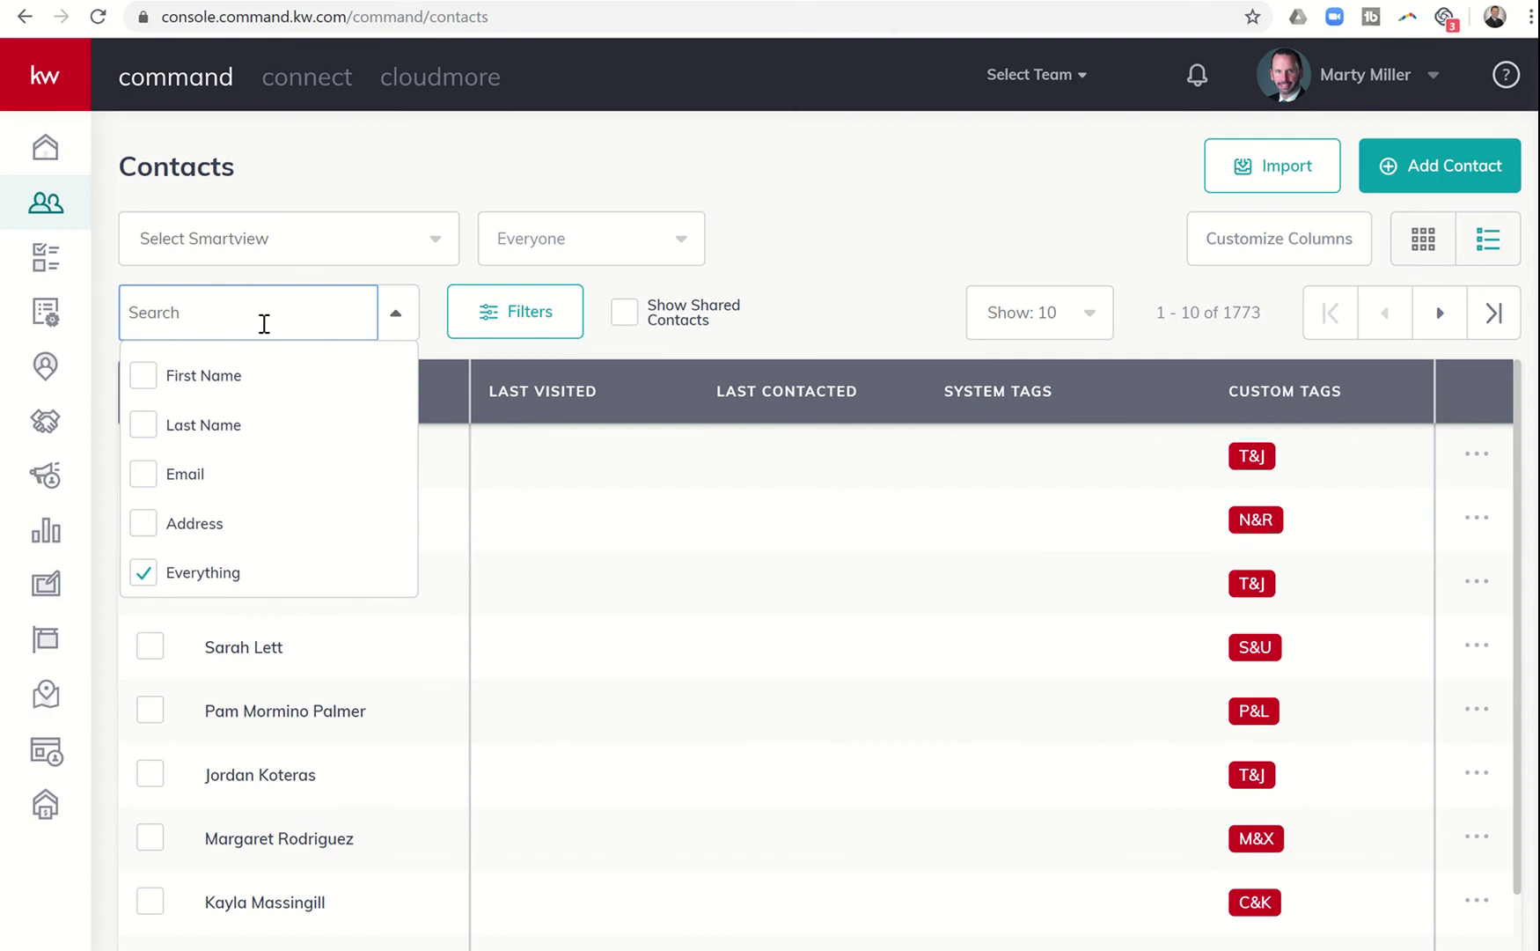
{"action": "type", "text": "Buyer"}
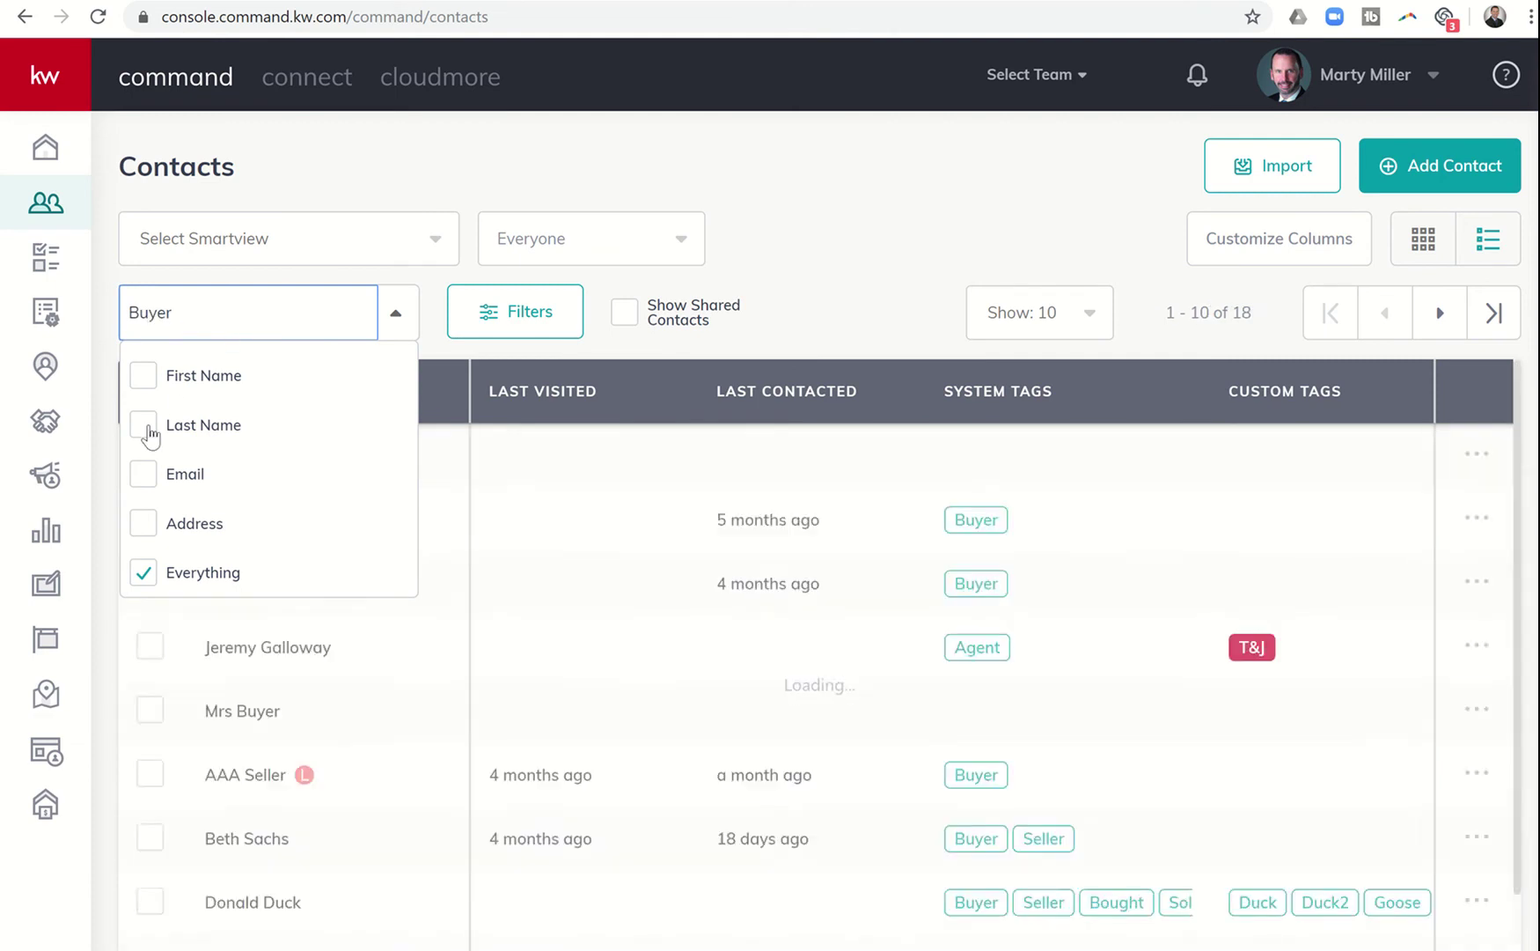
{"action": "left_click", "coordinate": [146, 427]}
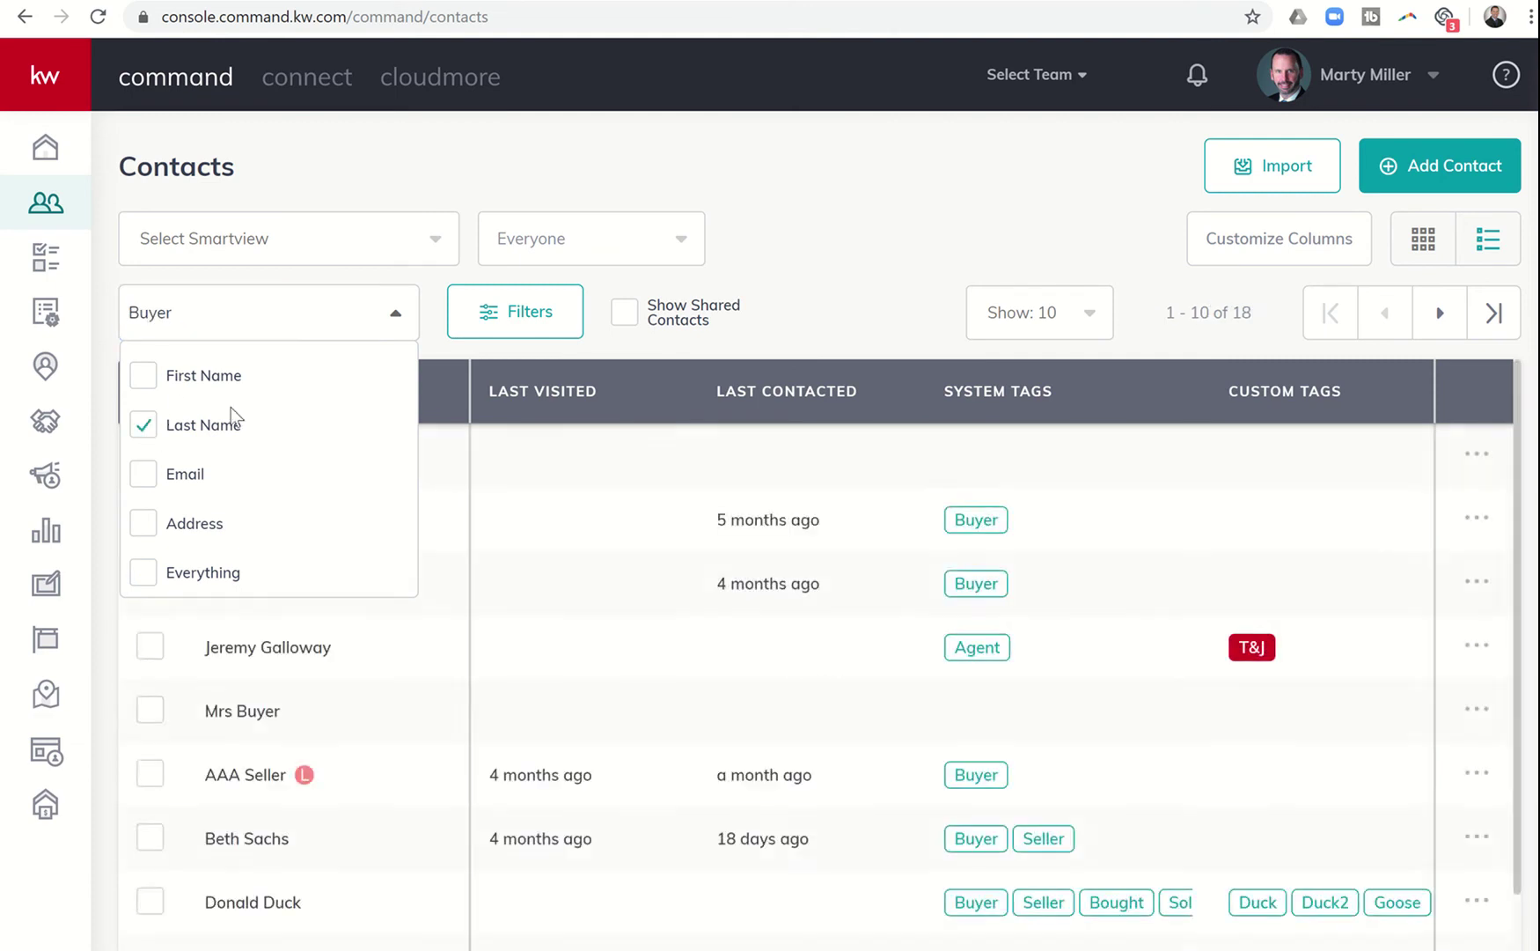
{"action": "left_click", "coordinate": [560, 463]}
{"action": "left_click", "coordinate": [211, 168]}
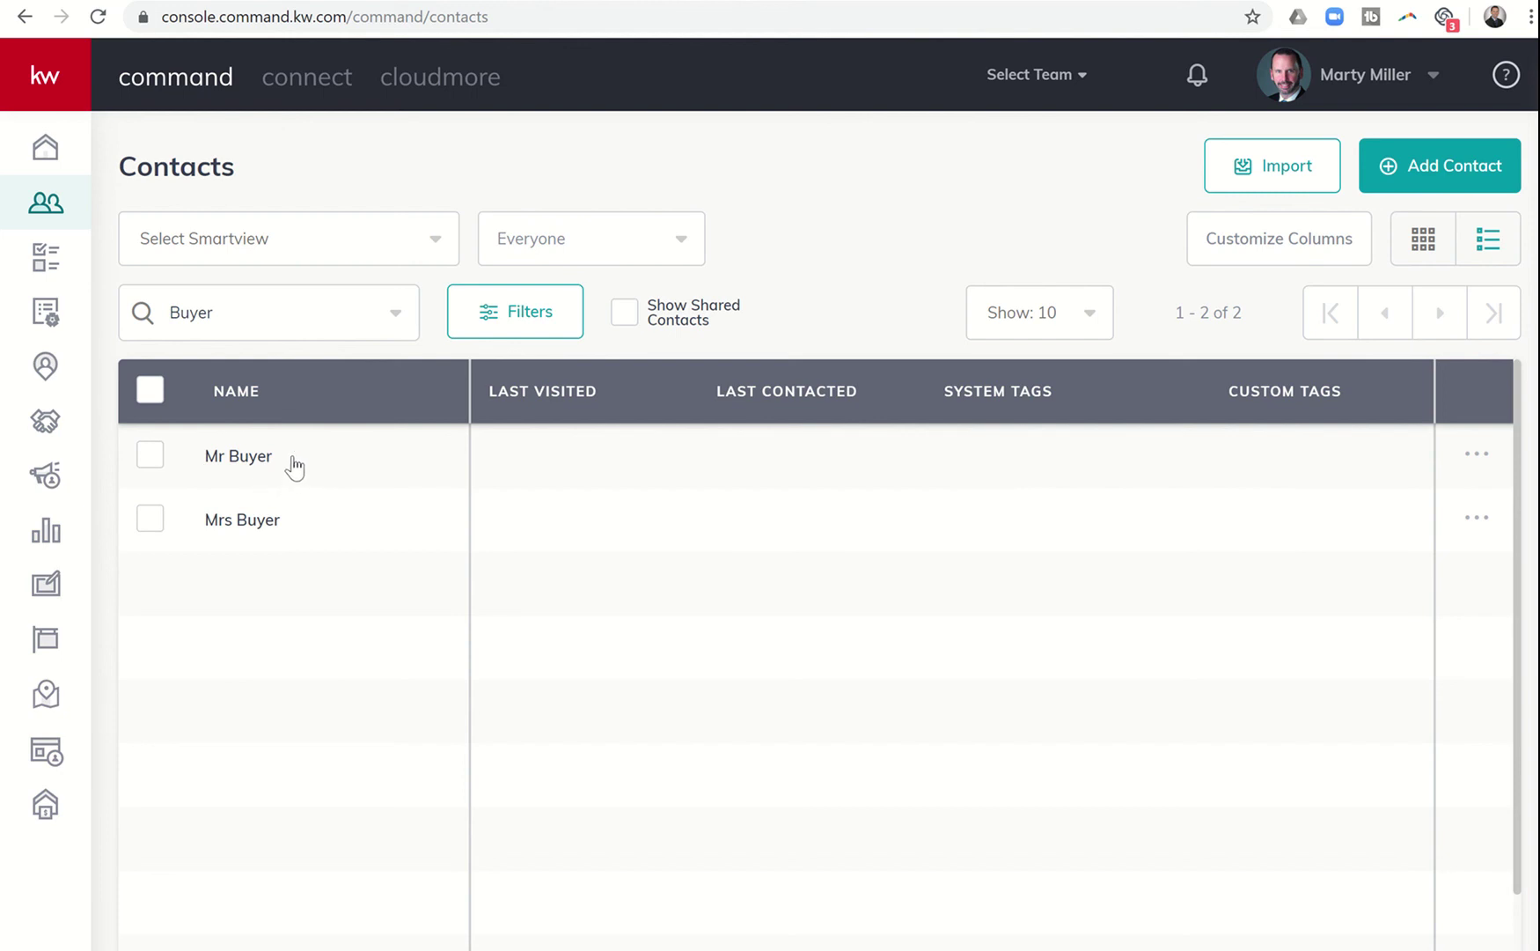
Open the wife's contact record for editing and review the available relationship types.
{"action": "left_click", "coordinate": [234, 527]}
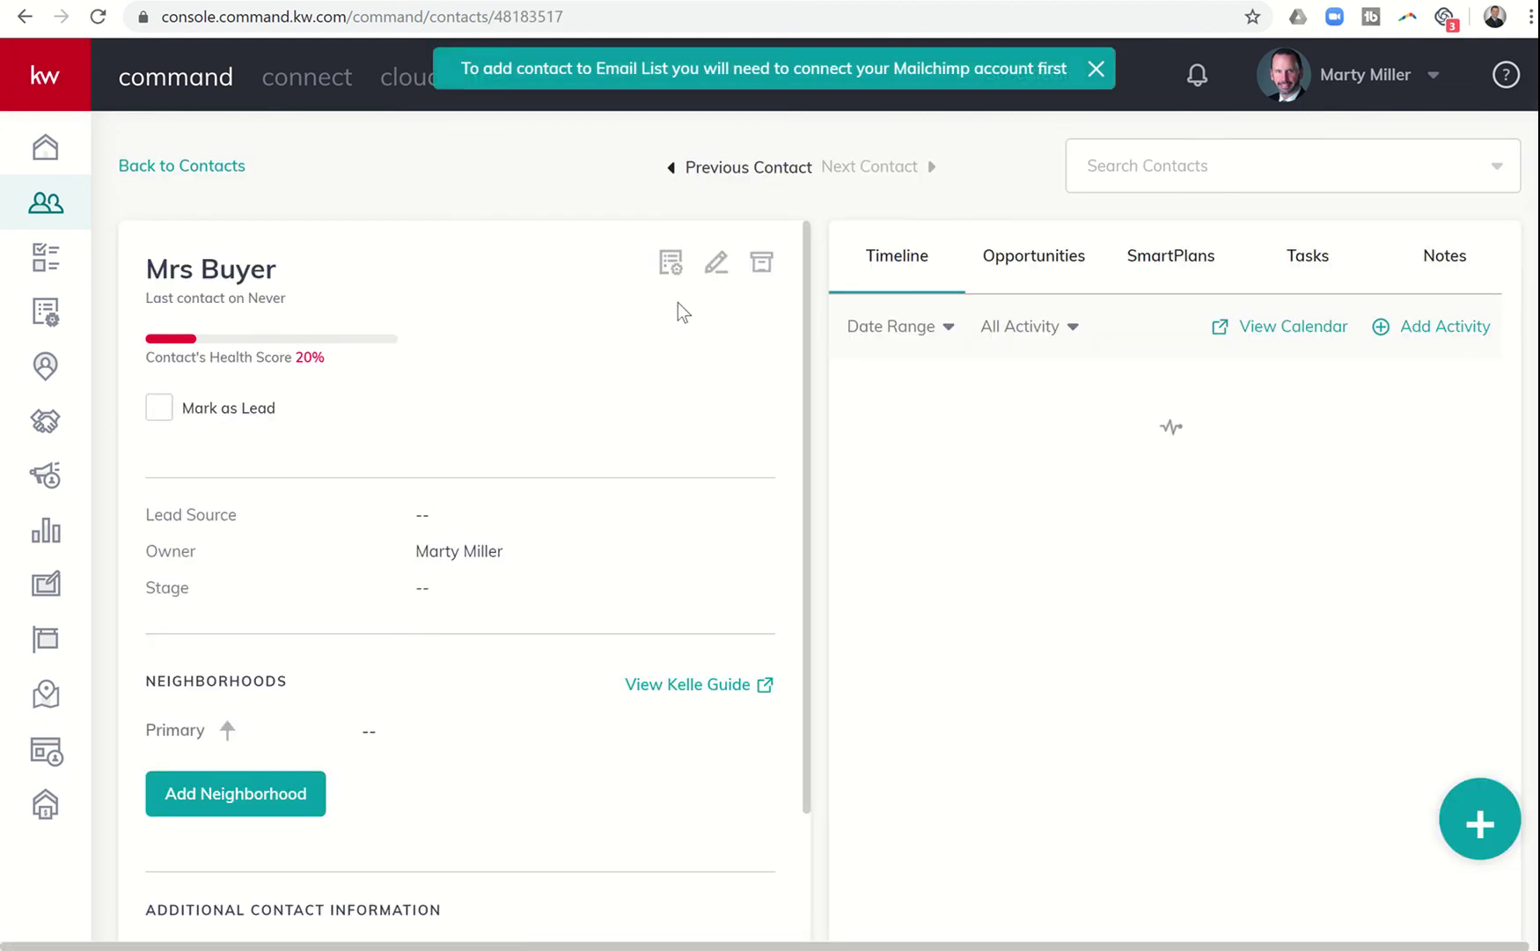
{"action": "left_click", "coordinate": [718, 269]}
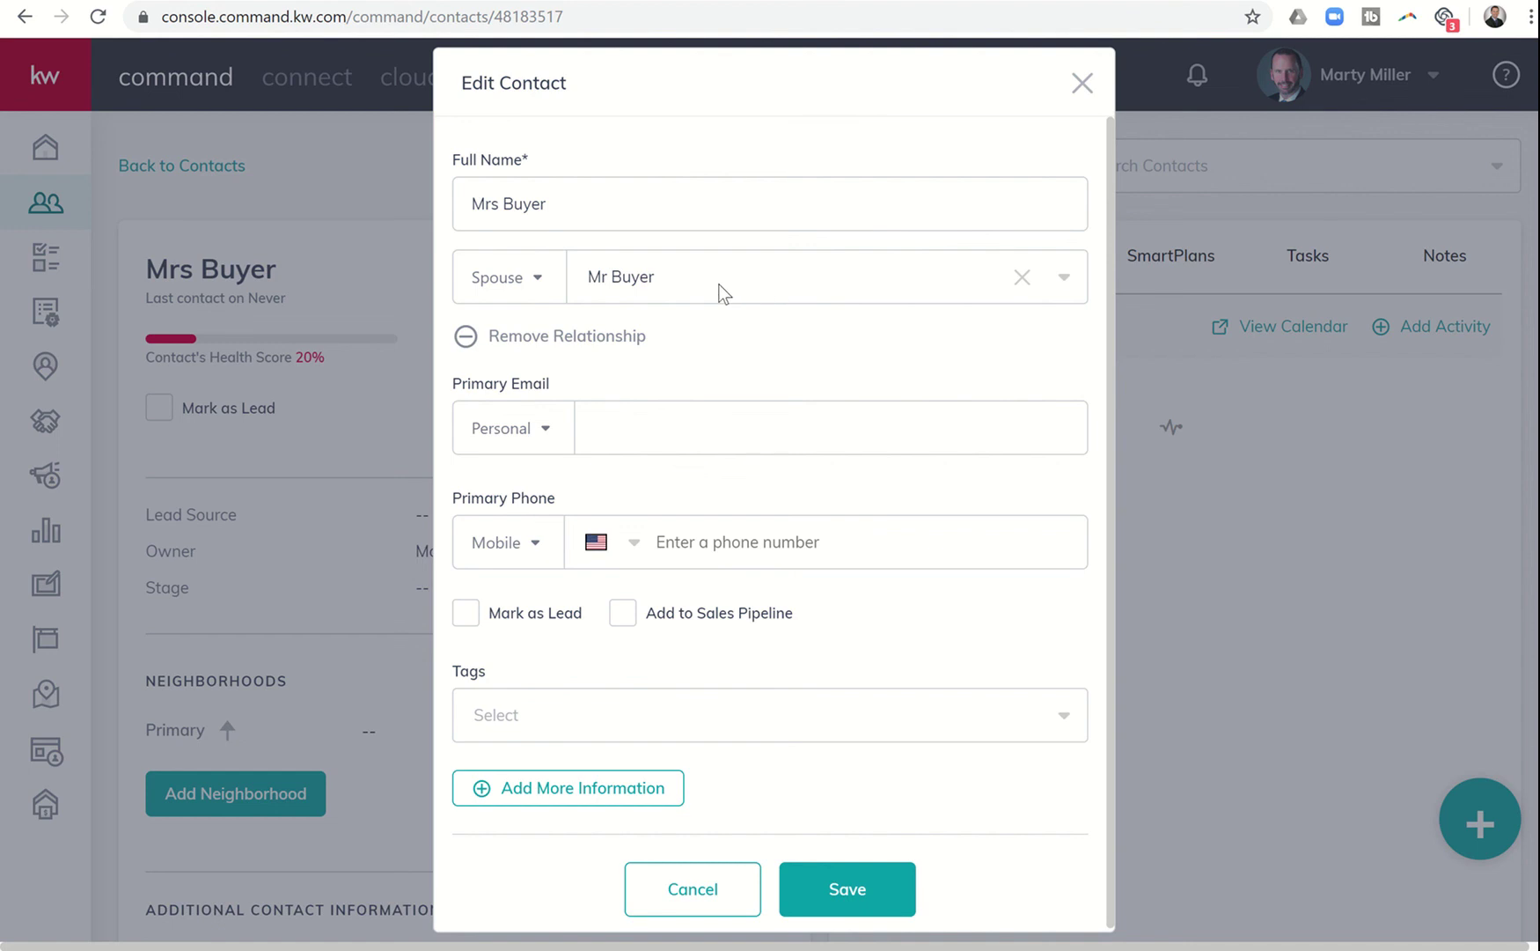
{"action": "left_click", "coordinate": [539, 287]}
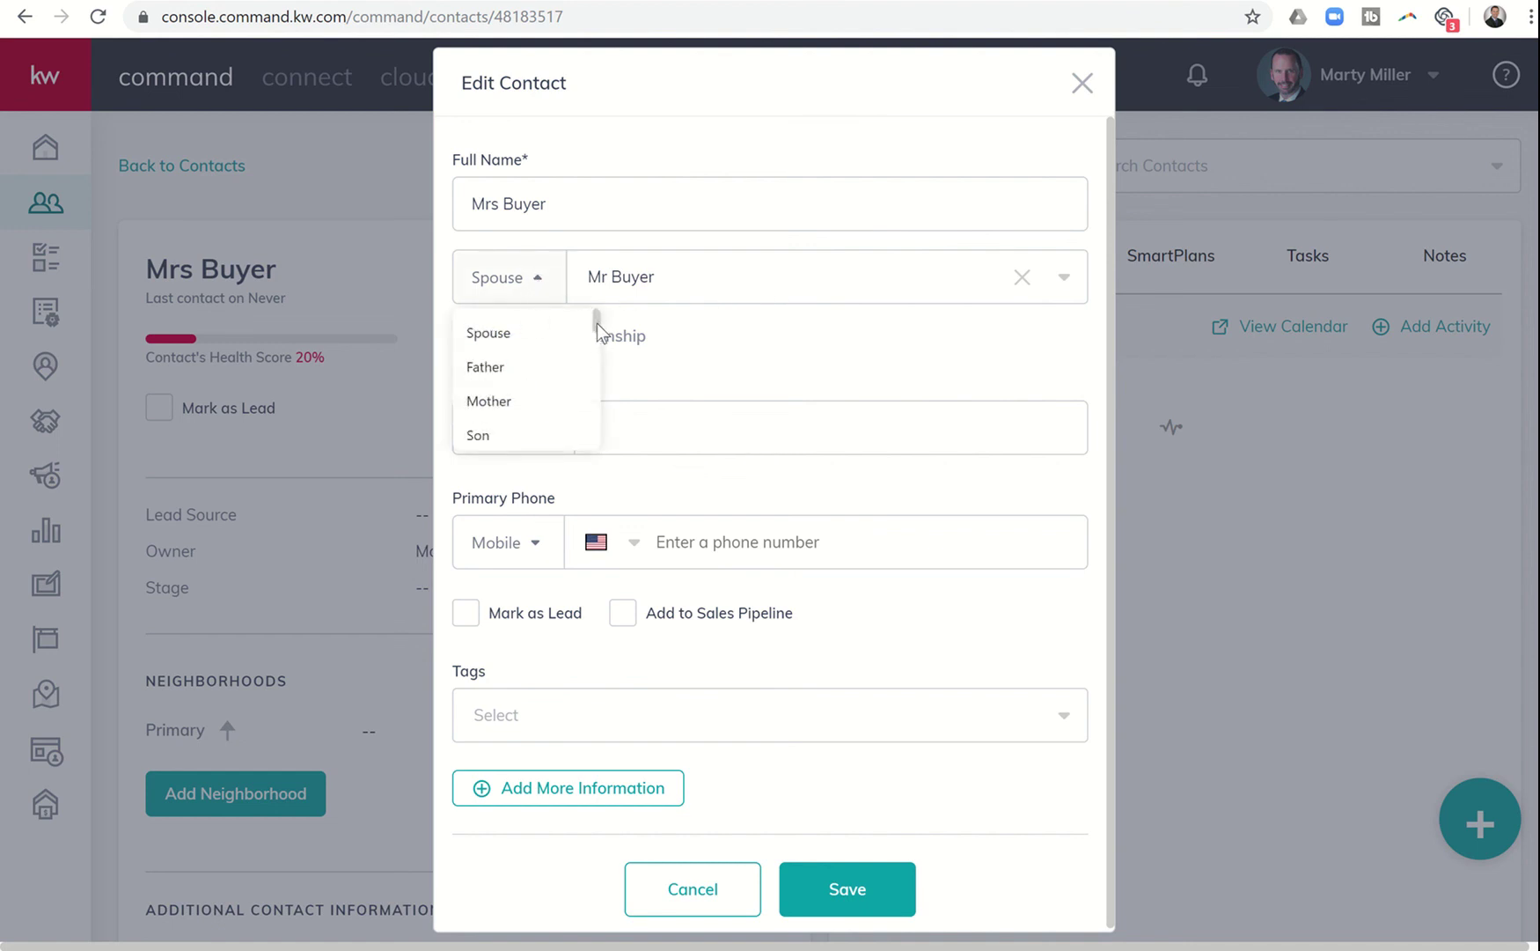
{"action": "left_click_drag", "start_coordinate": [597, 322], "coordinate": [591, 447]}
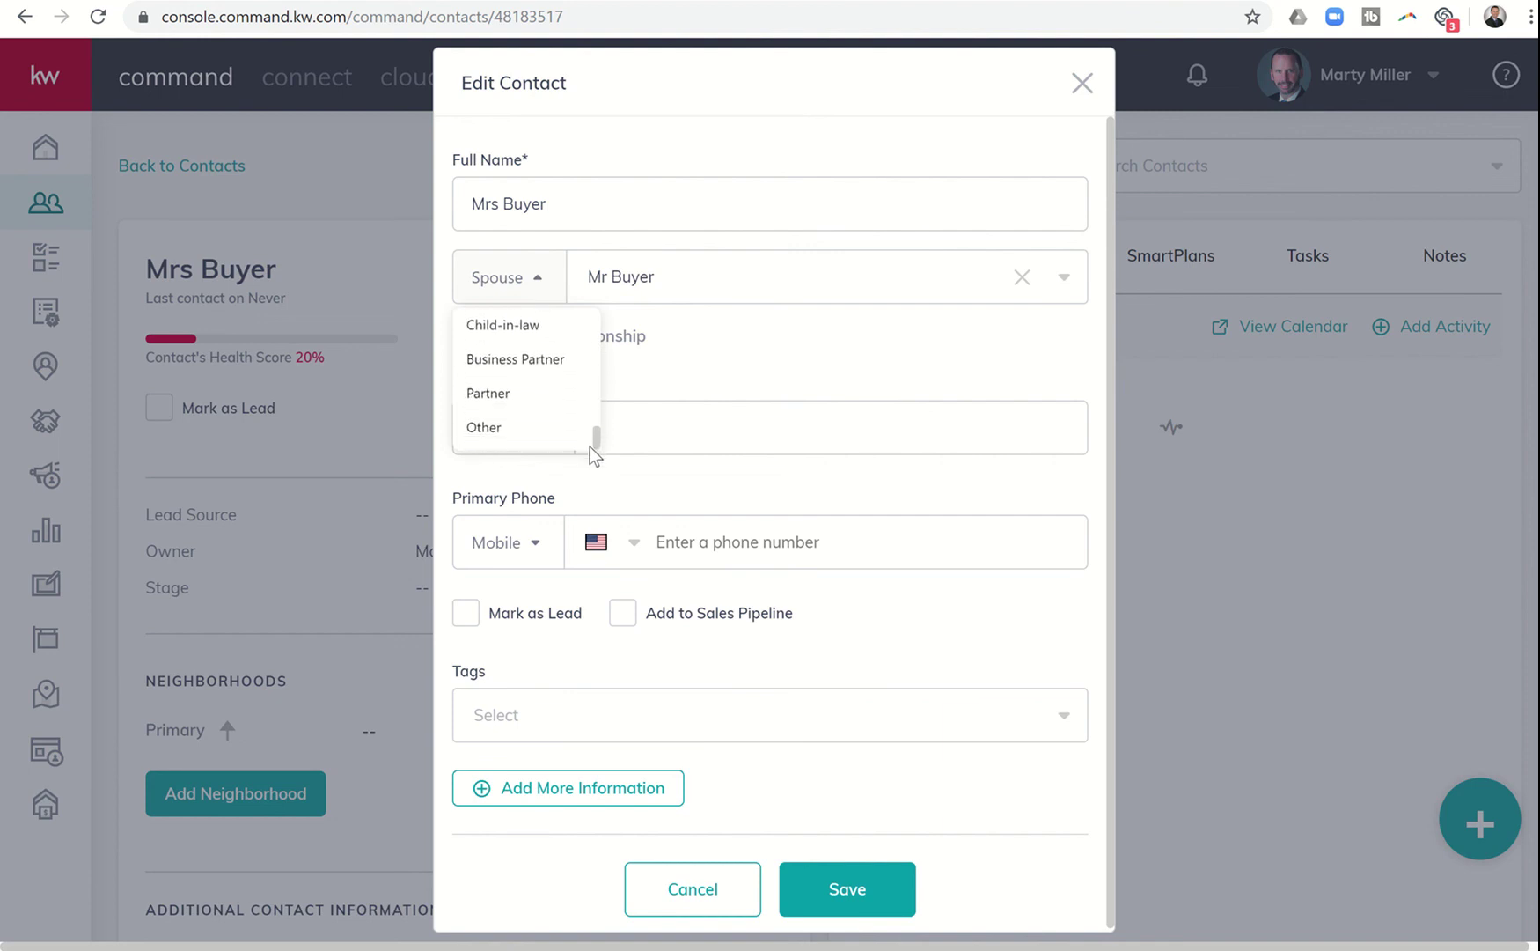
{"action": "left_click", "coordinate": [788, 353]}
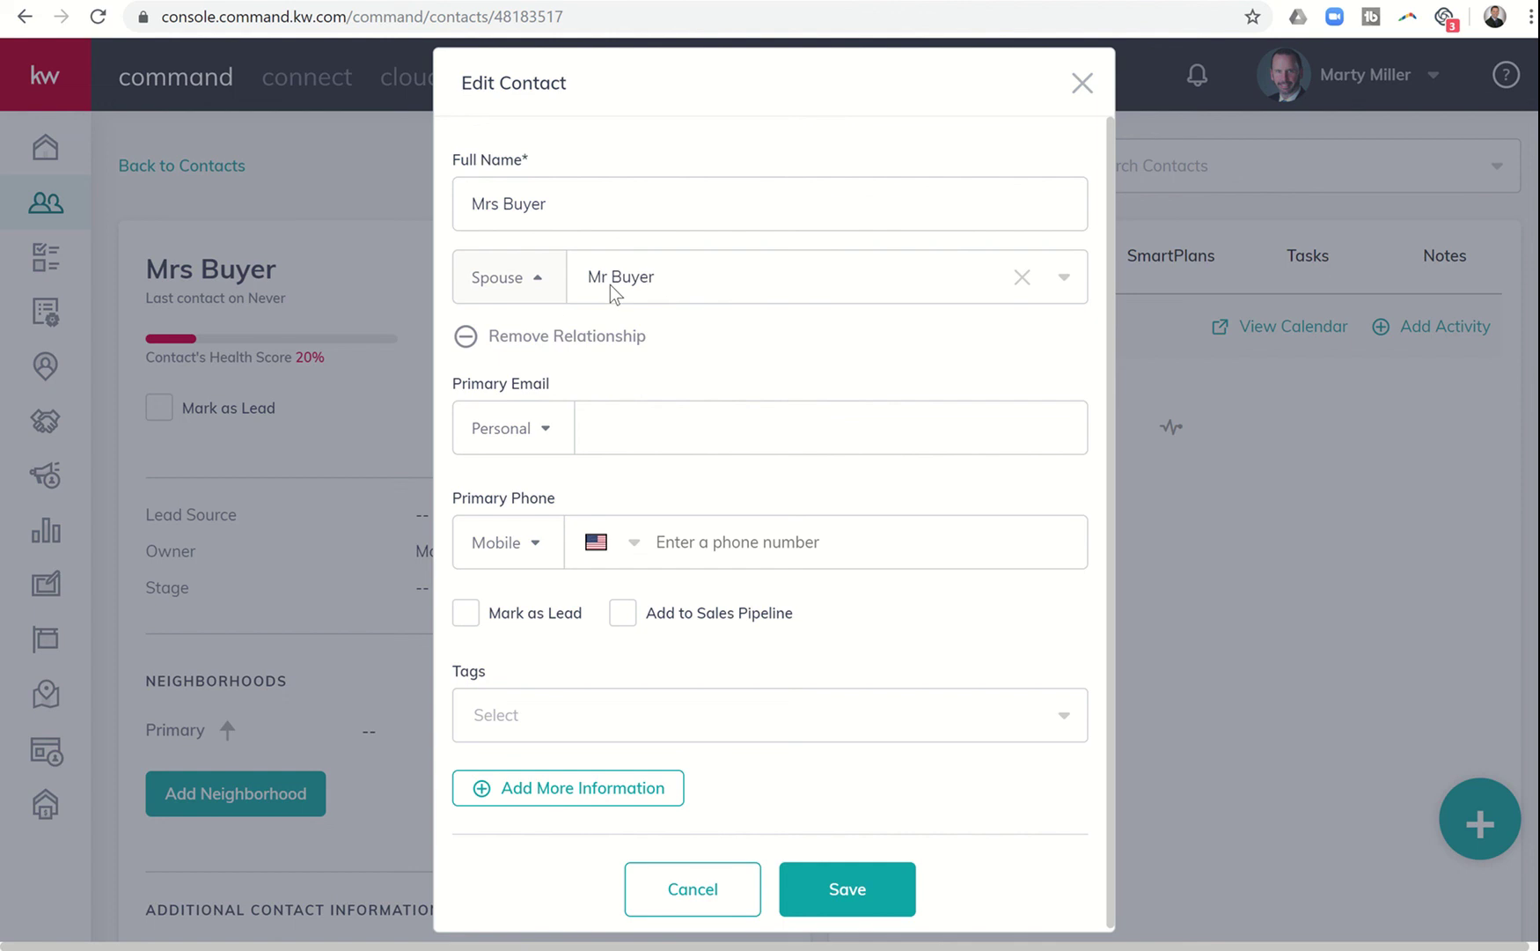
Create a new Mother relationship on the wife's contact with the mother's full name and save the contact.
{"action": "left_click", "coordinate": [684, 288]}
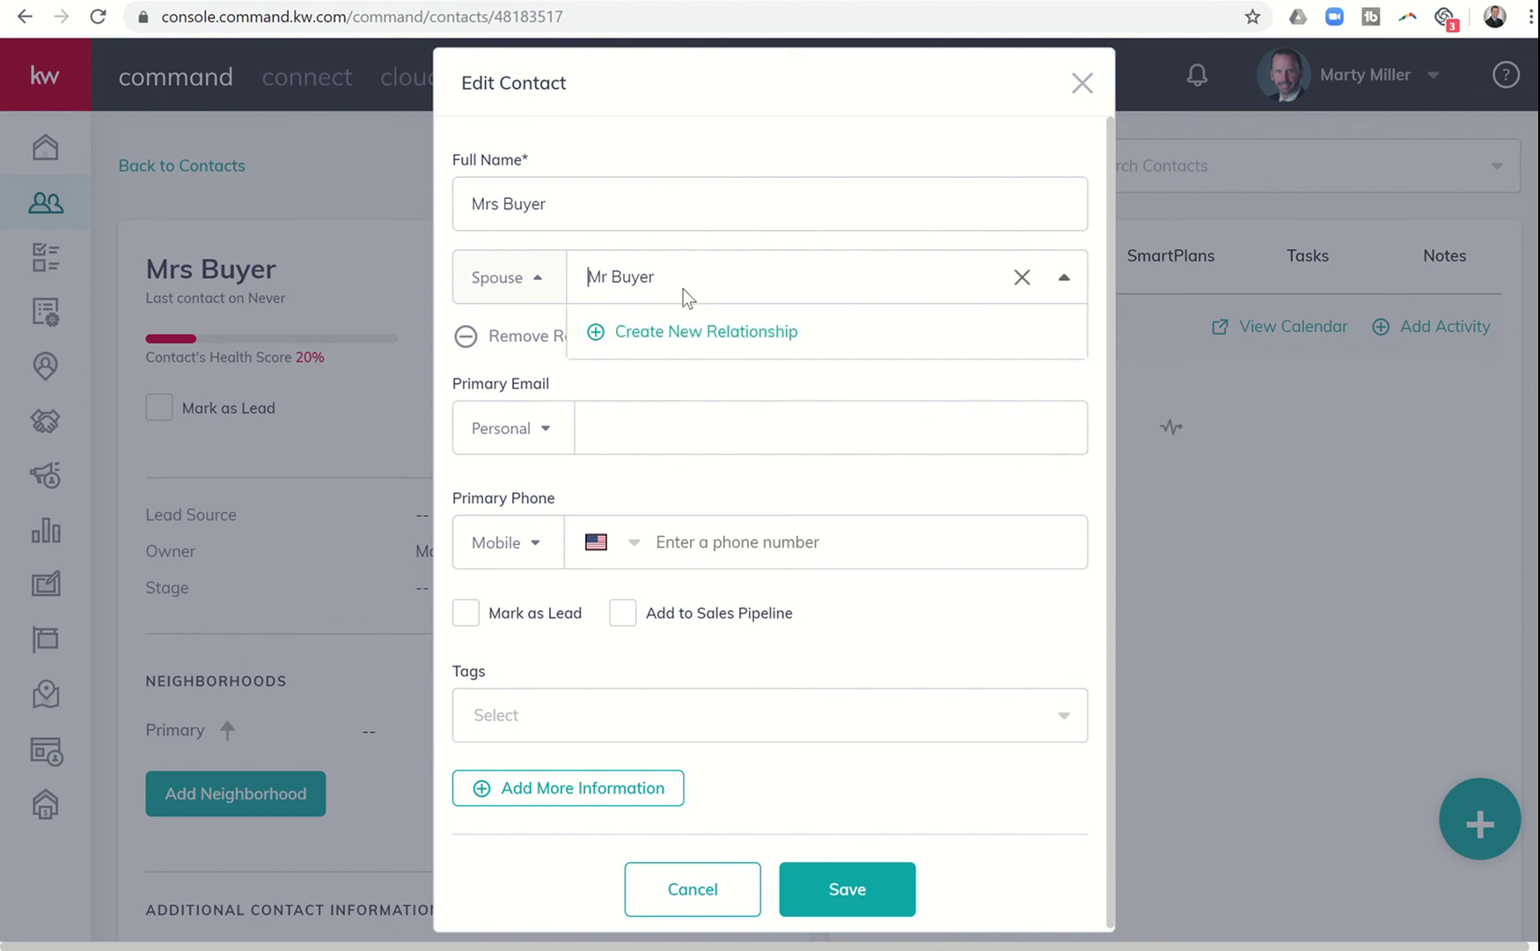
{"action": "left_click", "coordinate": [671, 334]}
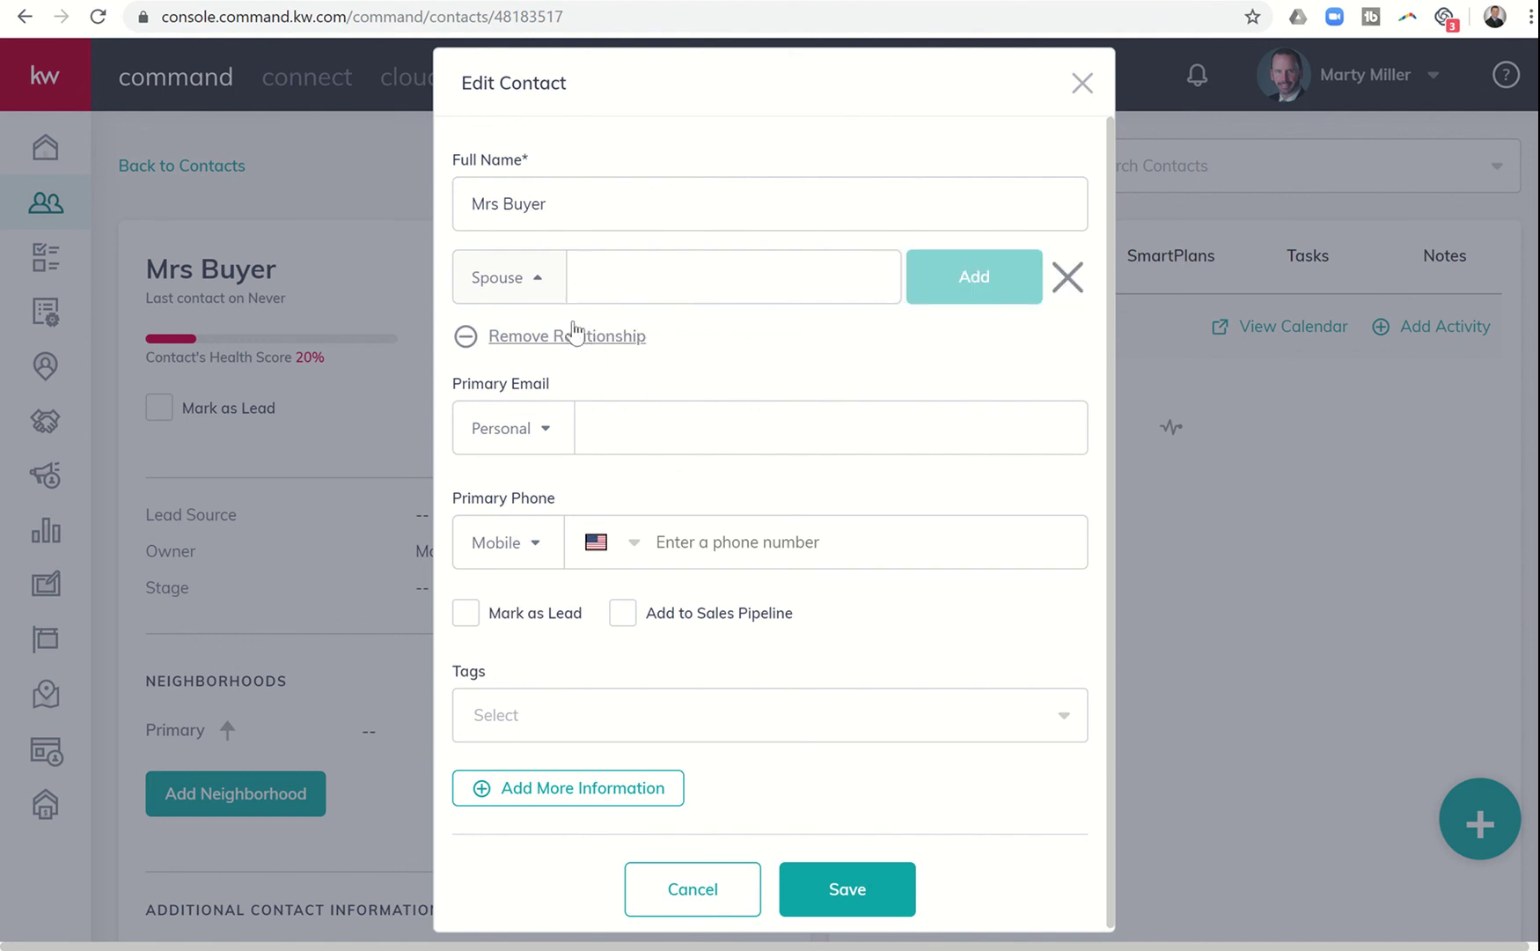
{"action": "left_click", "coordinate": [533, 280]}
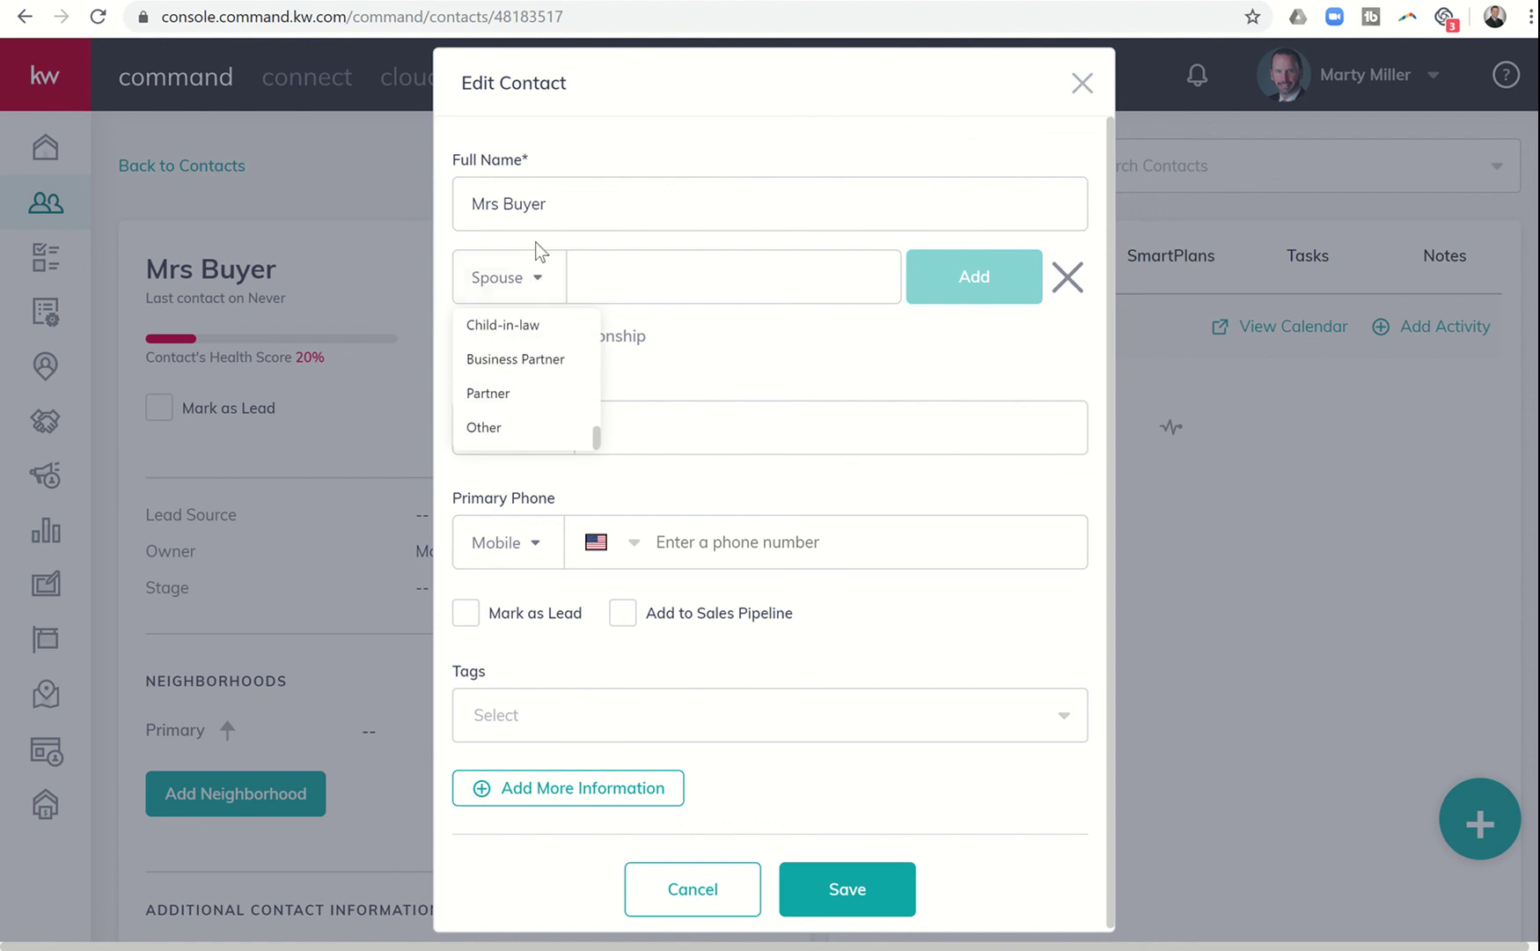
{"action": "left_click_drag", "start_coordinate": [596, 434], "coordinate": [598, 331]}
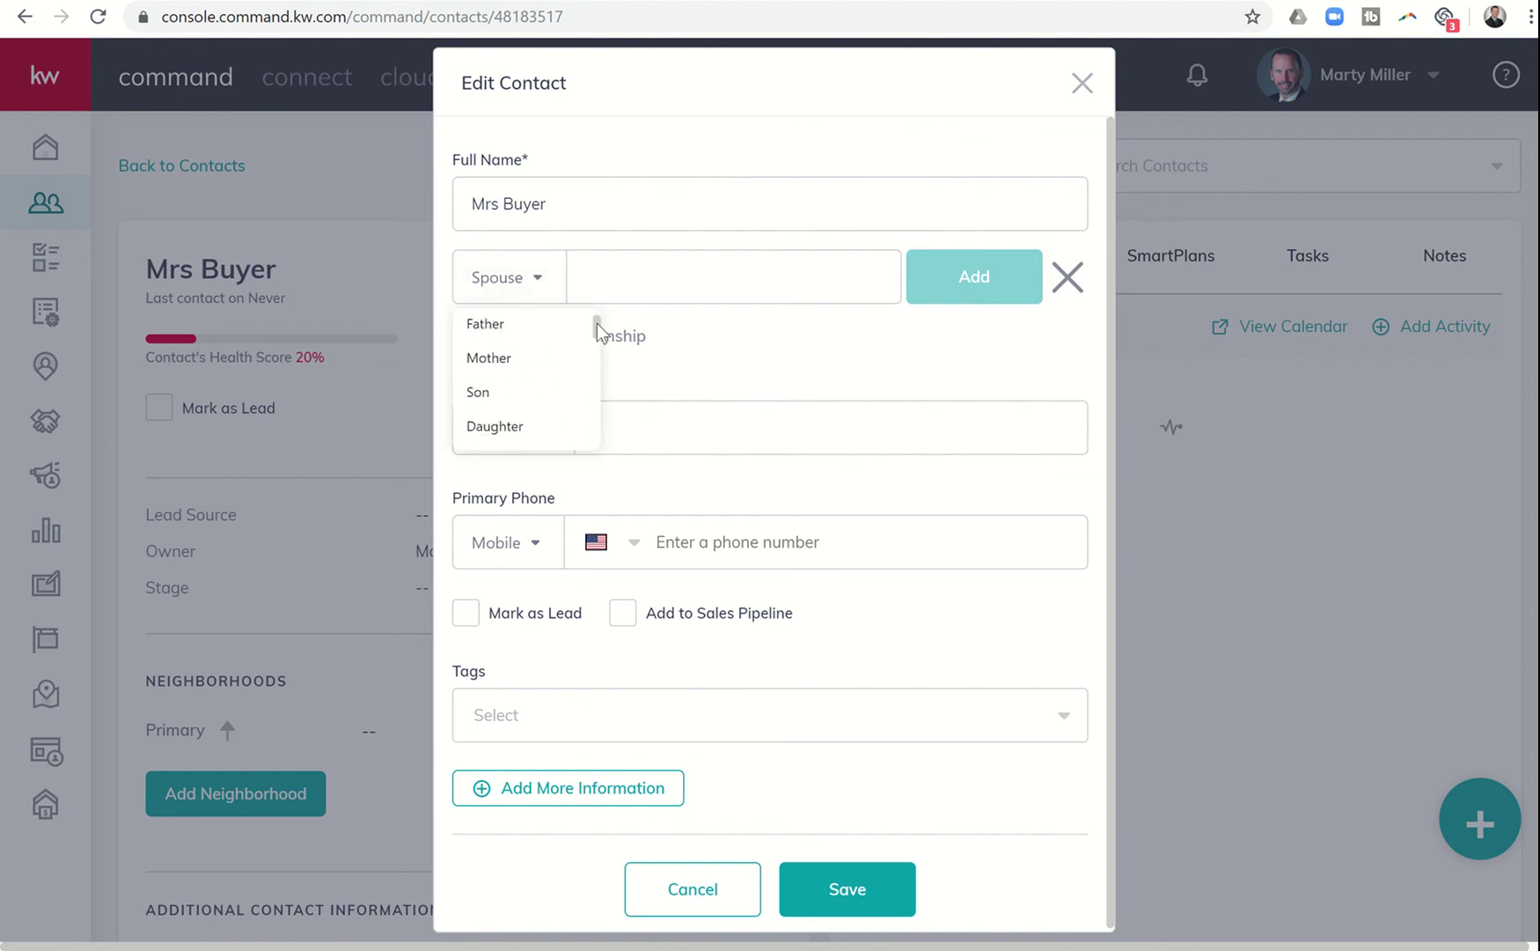
{"action": "left_click", "coordinate": [506, 357]}
{"action": "left_click", "coordinate": [631, 277]}
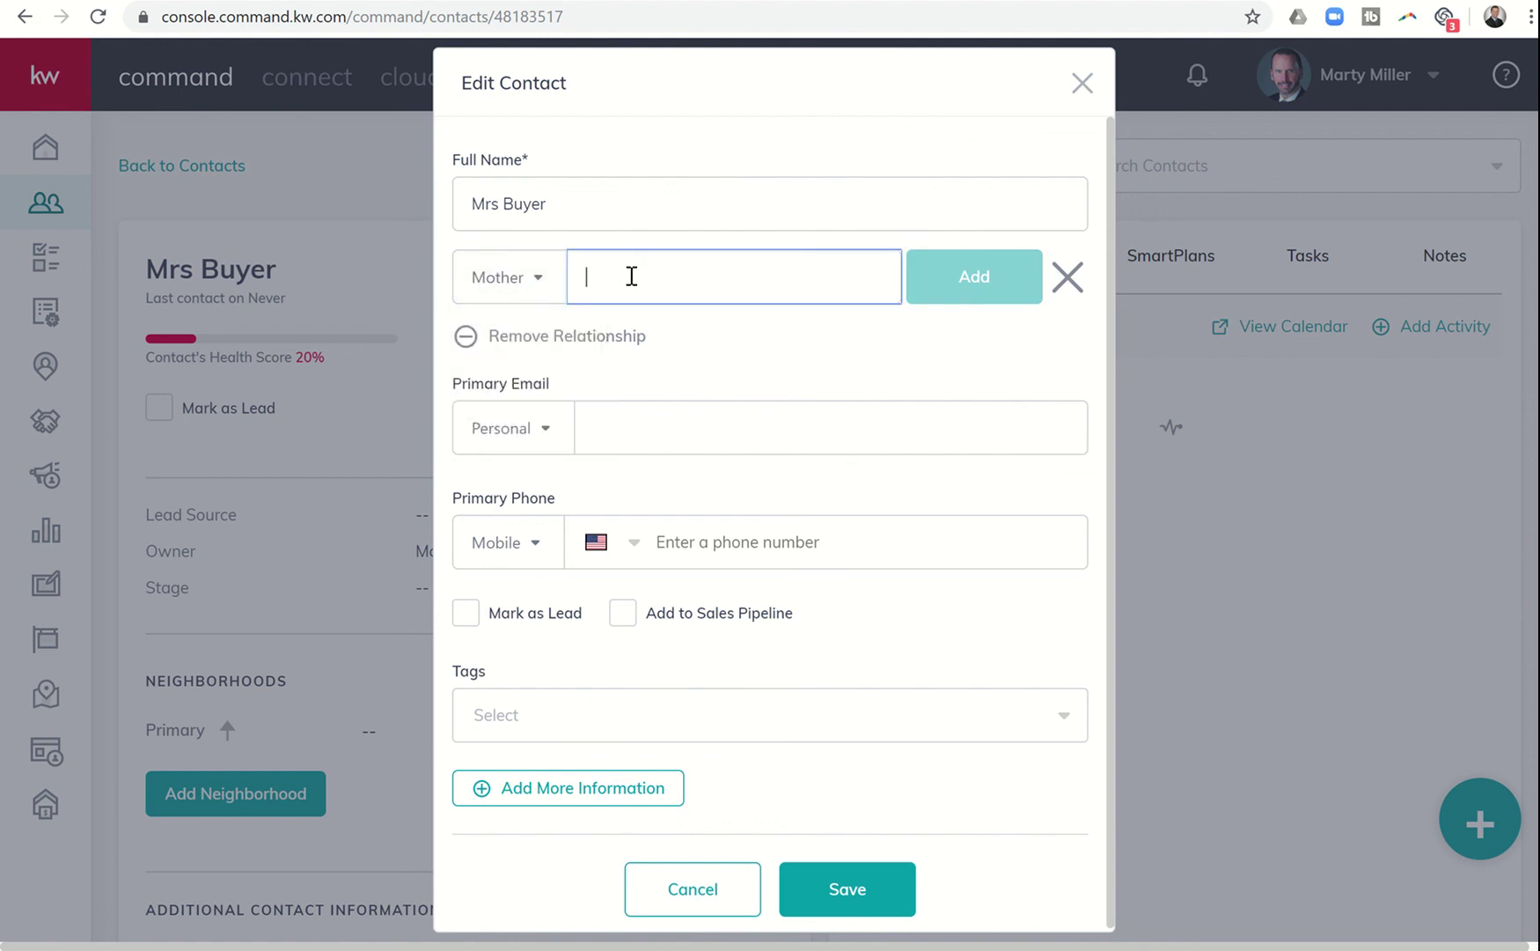
{"action": "type", "text": "Missus"}
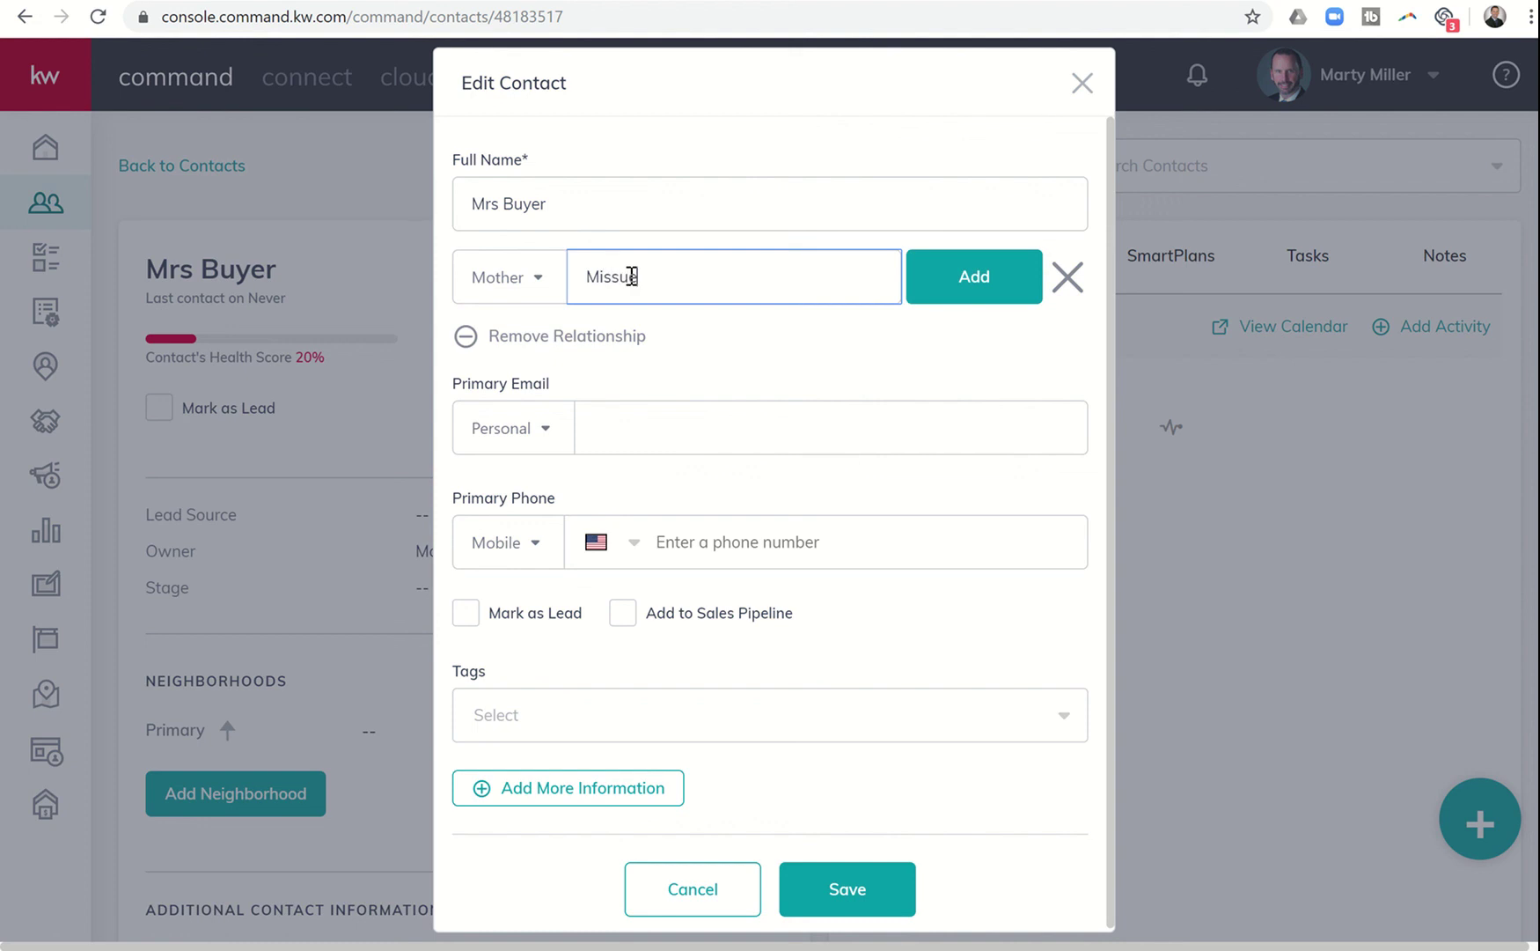
{"action": "type", "text": " Buyer"}
{"action": "left_click", "coordinate": [927, 279]}
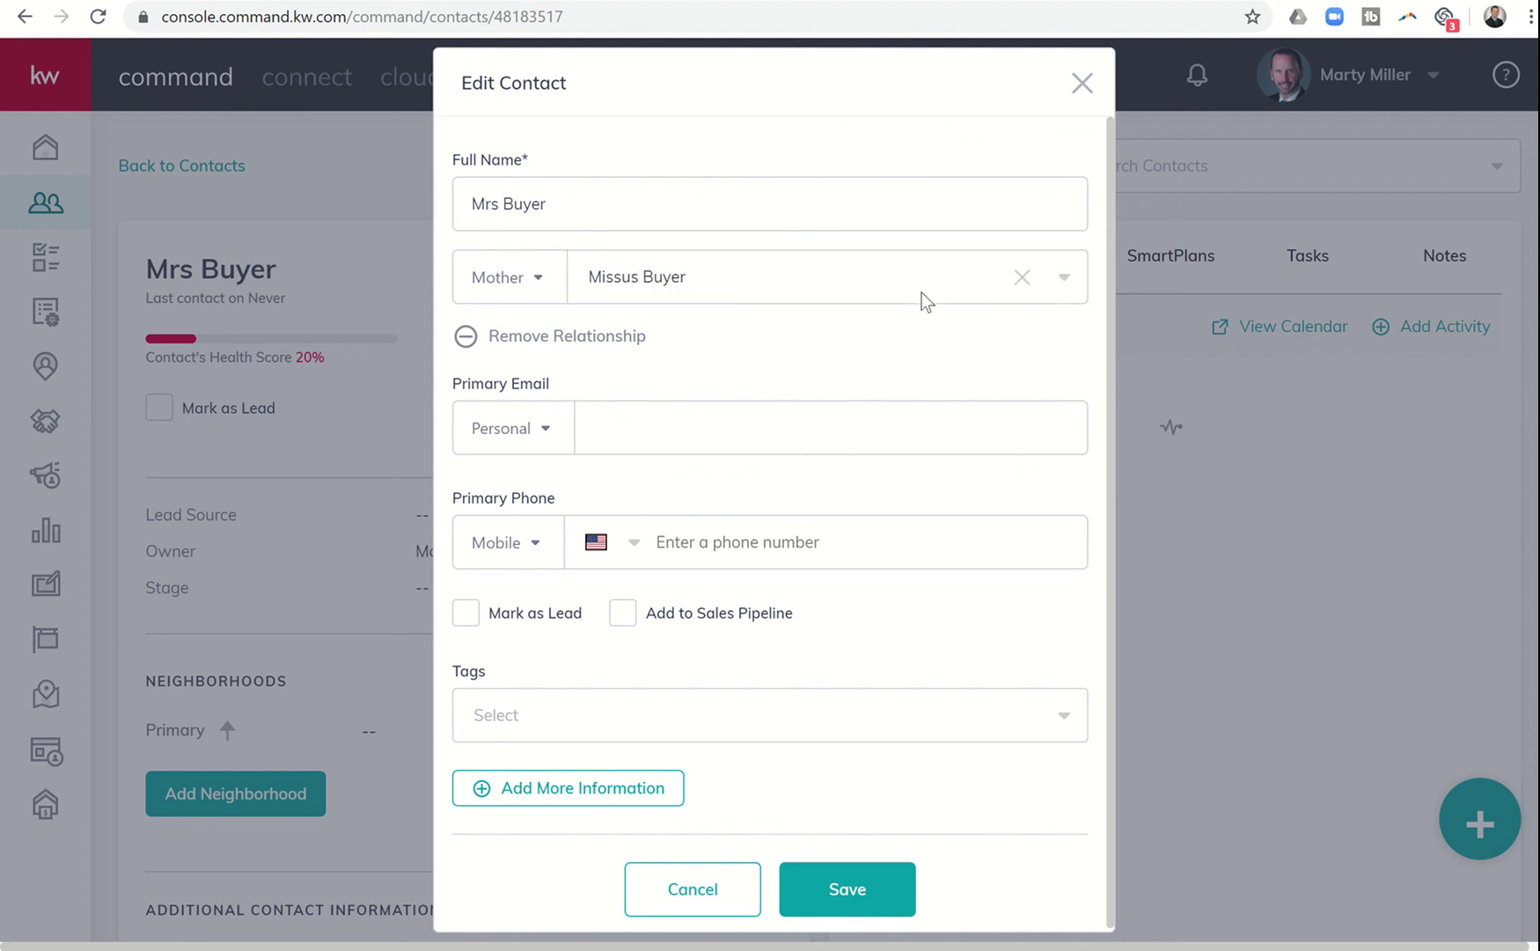
{"action": "left_click", "coordinate": [843, 889]}
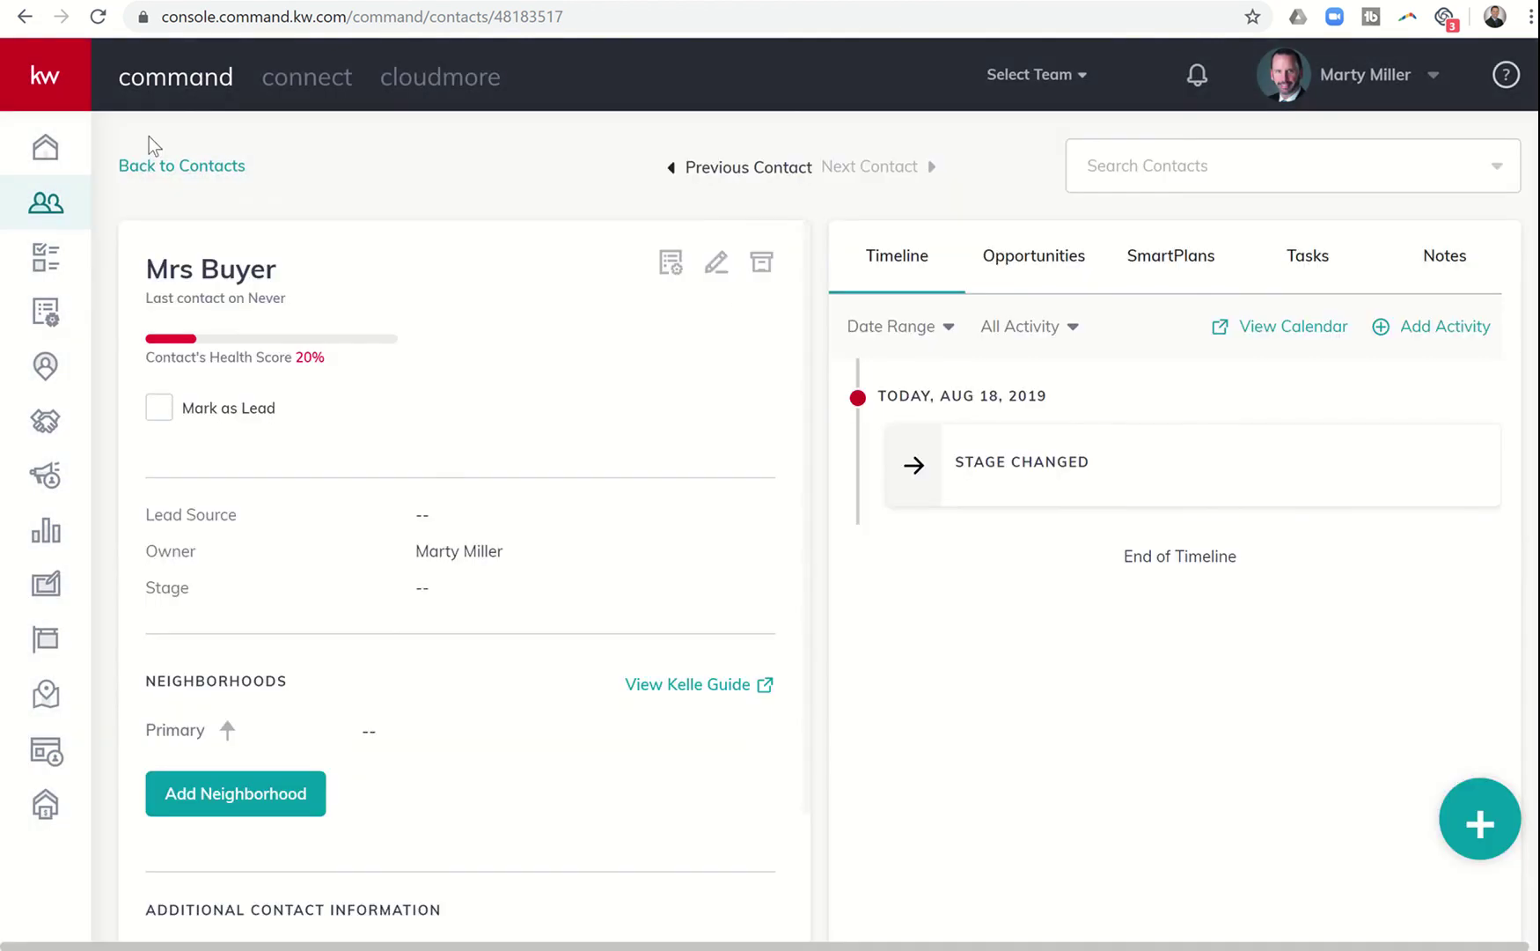
Return to the contact list and search for the family's surname again, limited to Last Name.
{"action": "left_click", "coordinate": [156, 171]}
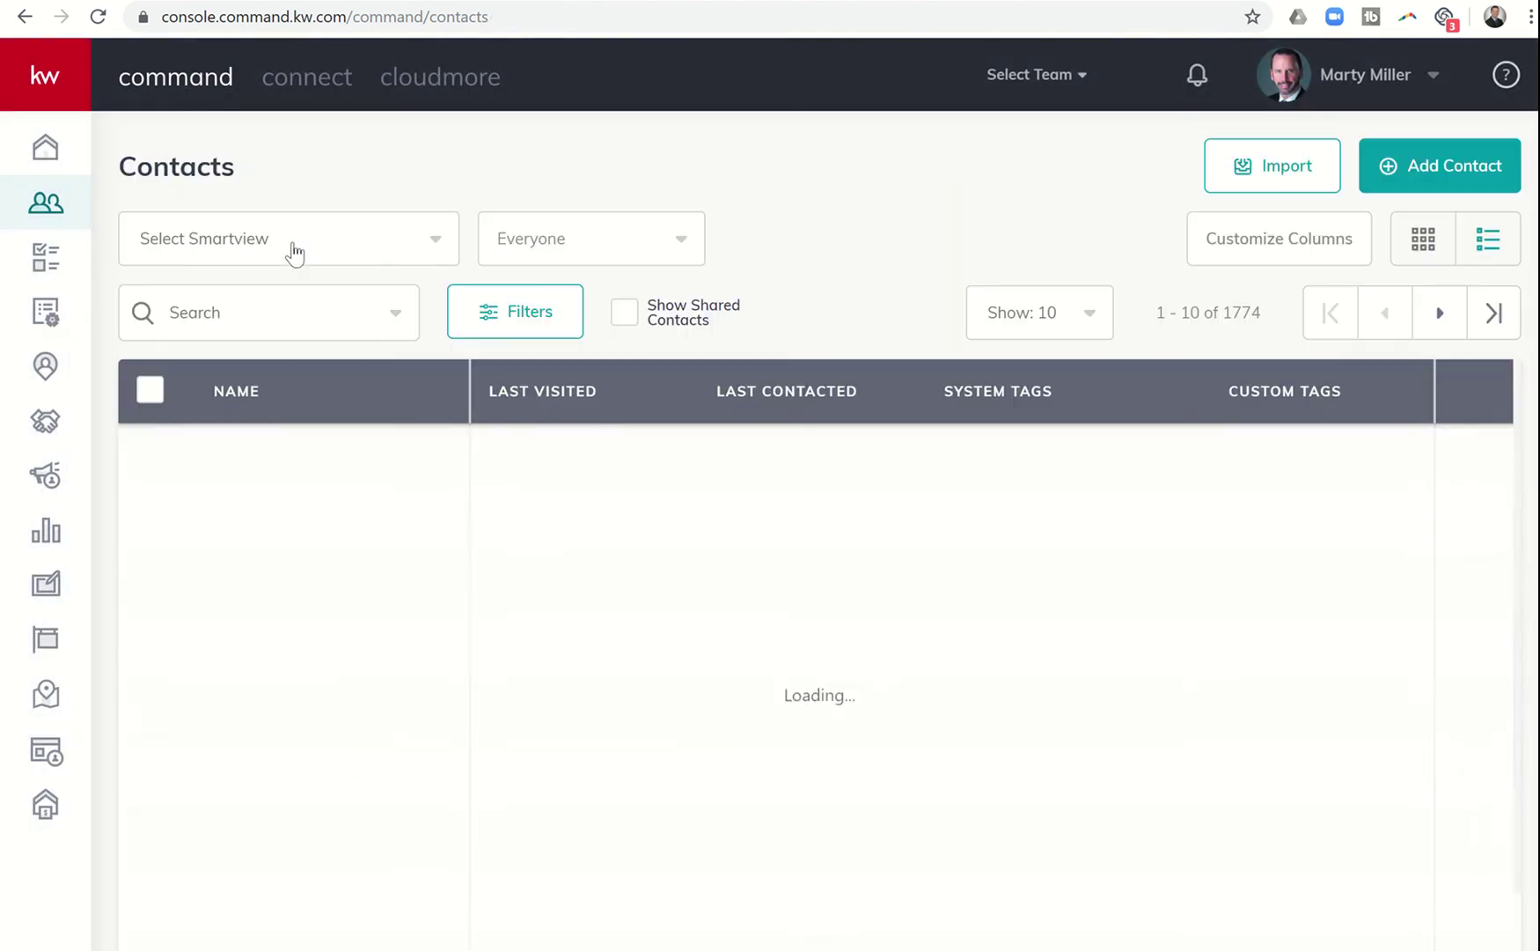
{"action": "left_click", "coordinate": [249, 315]}
{"action": "type", "text": "Buyer"}
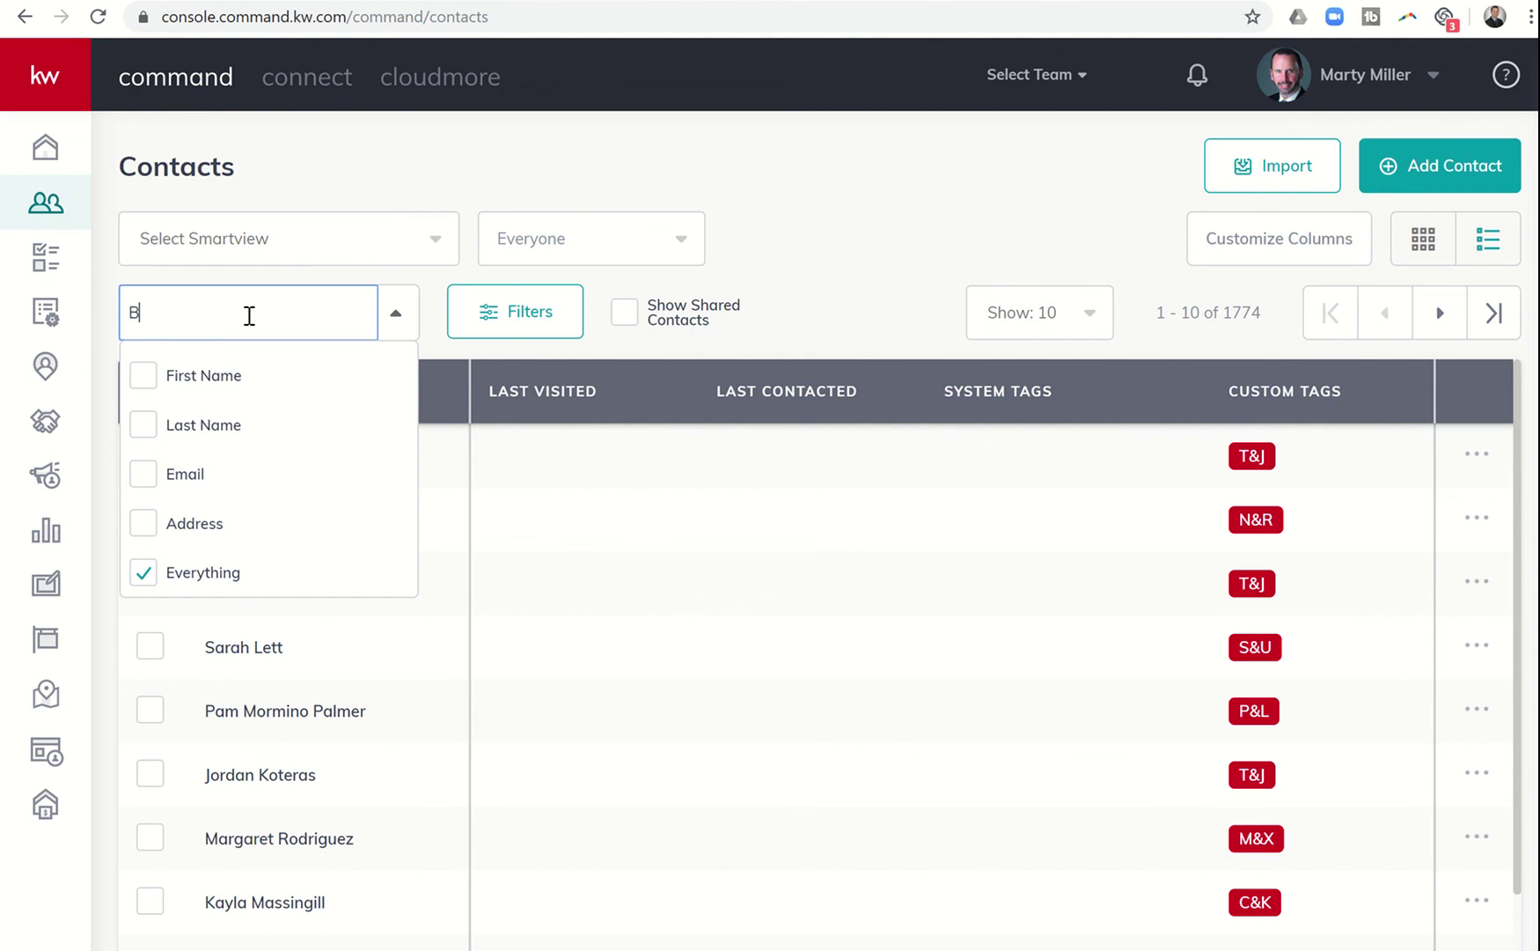
{"action": "left_click", "coordinate": [164, 426]}
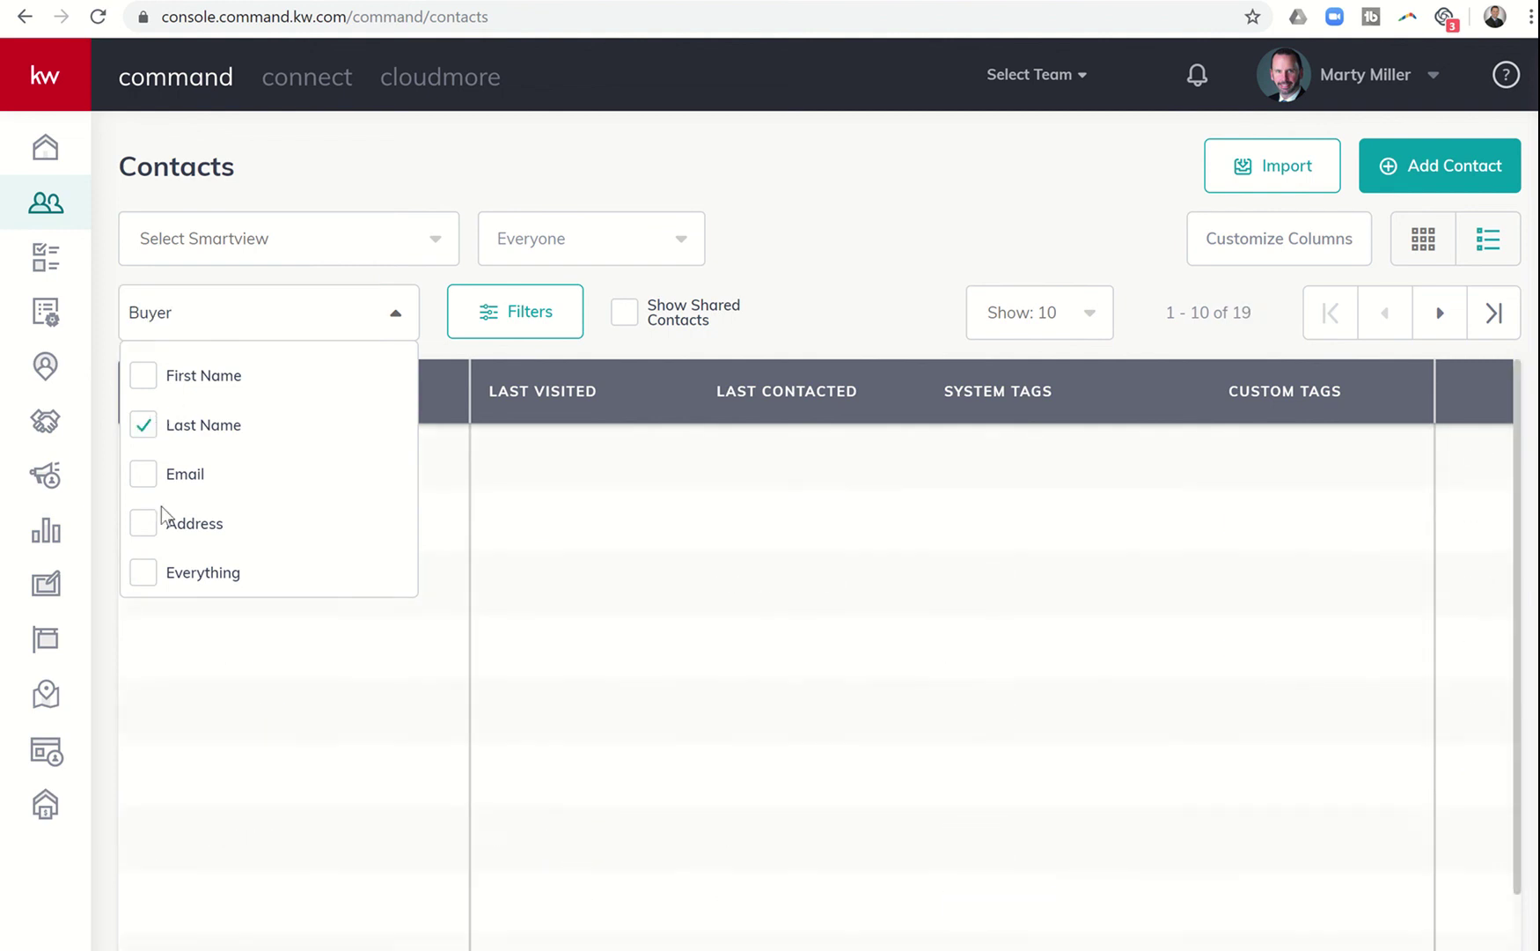
{"action": "left_click", "coordinate": [659, 417]}
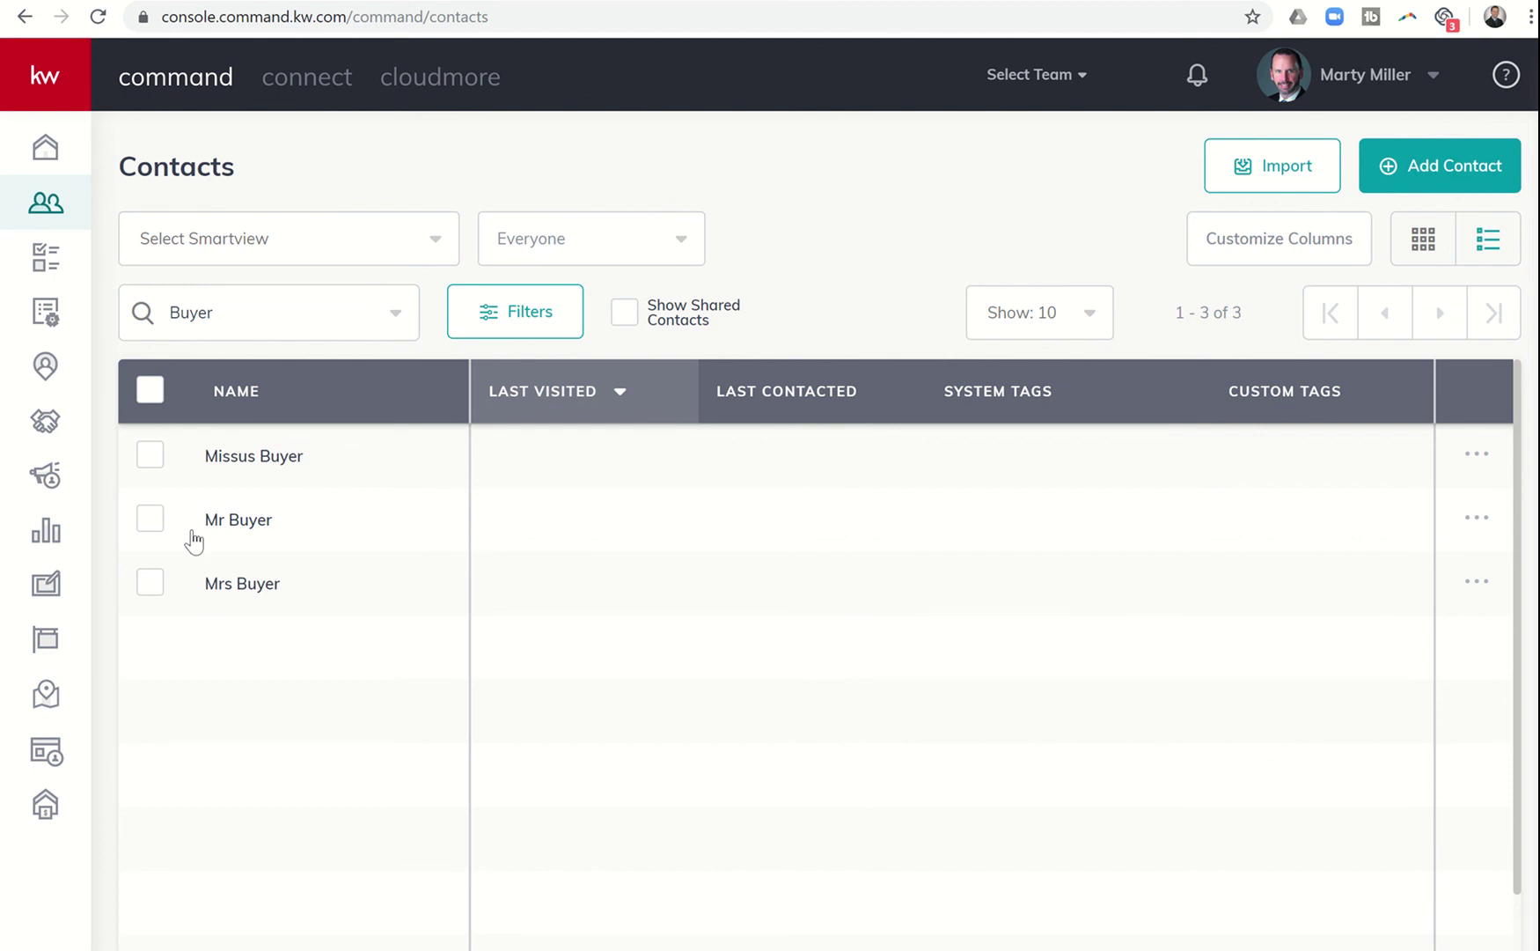
Reopen the wife's contact in edit mode to check its saved relationship, and close the form without saving.
{"action": "left_click", "coordinate": [235, 584]}
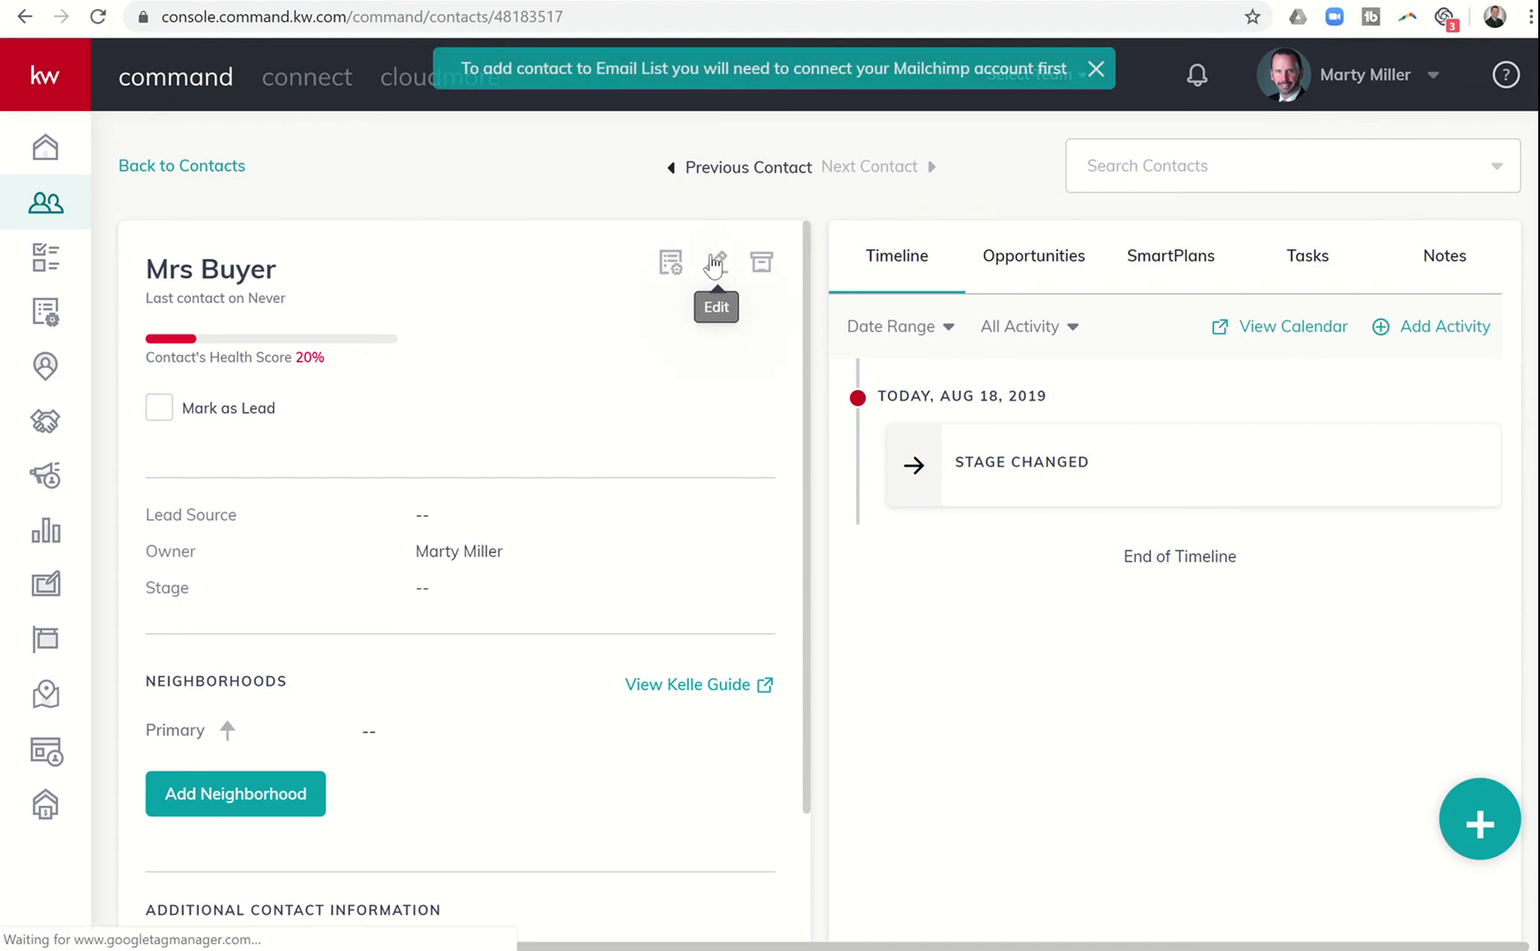
{"action": "left_click", "coordinate": [717, 262]}
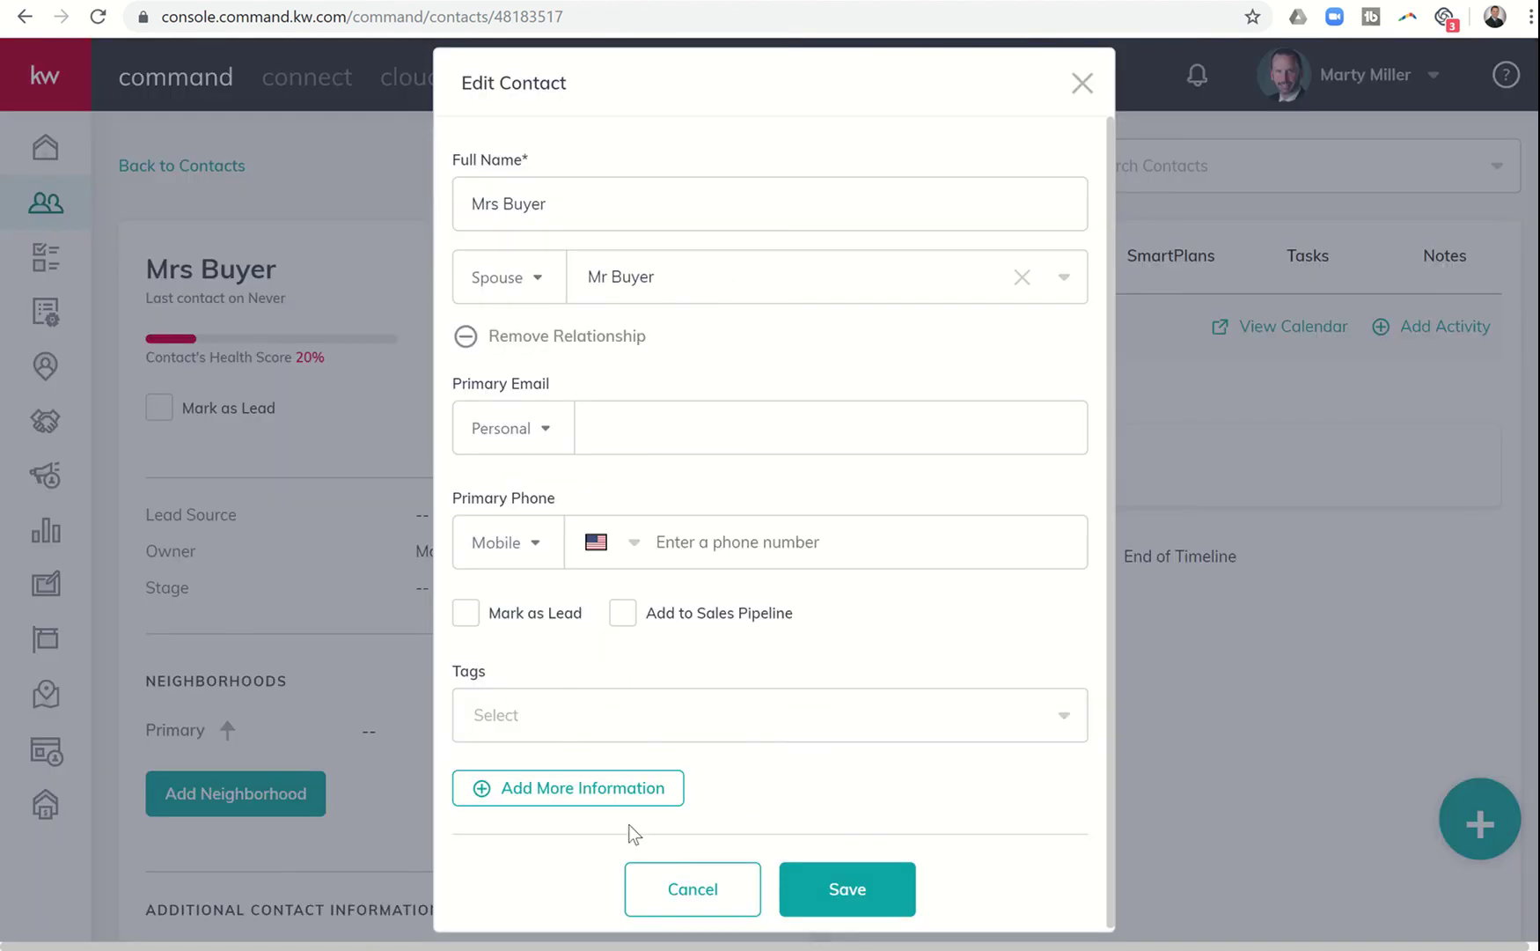
{"action": "left_click", "coordinate": [1083, 85]}
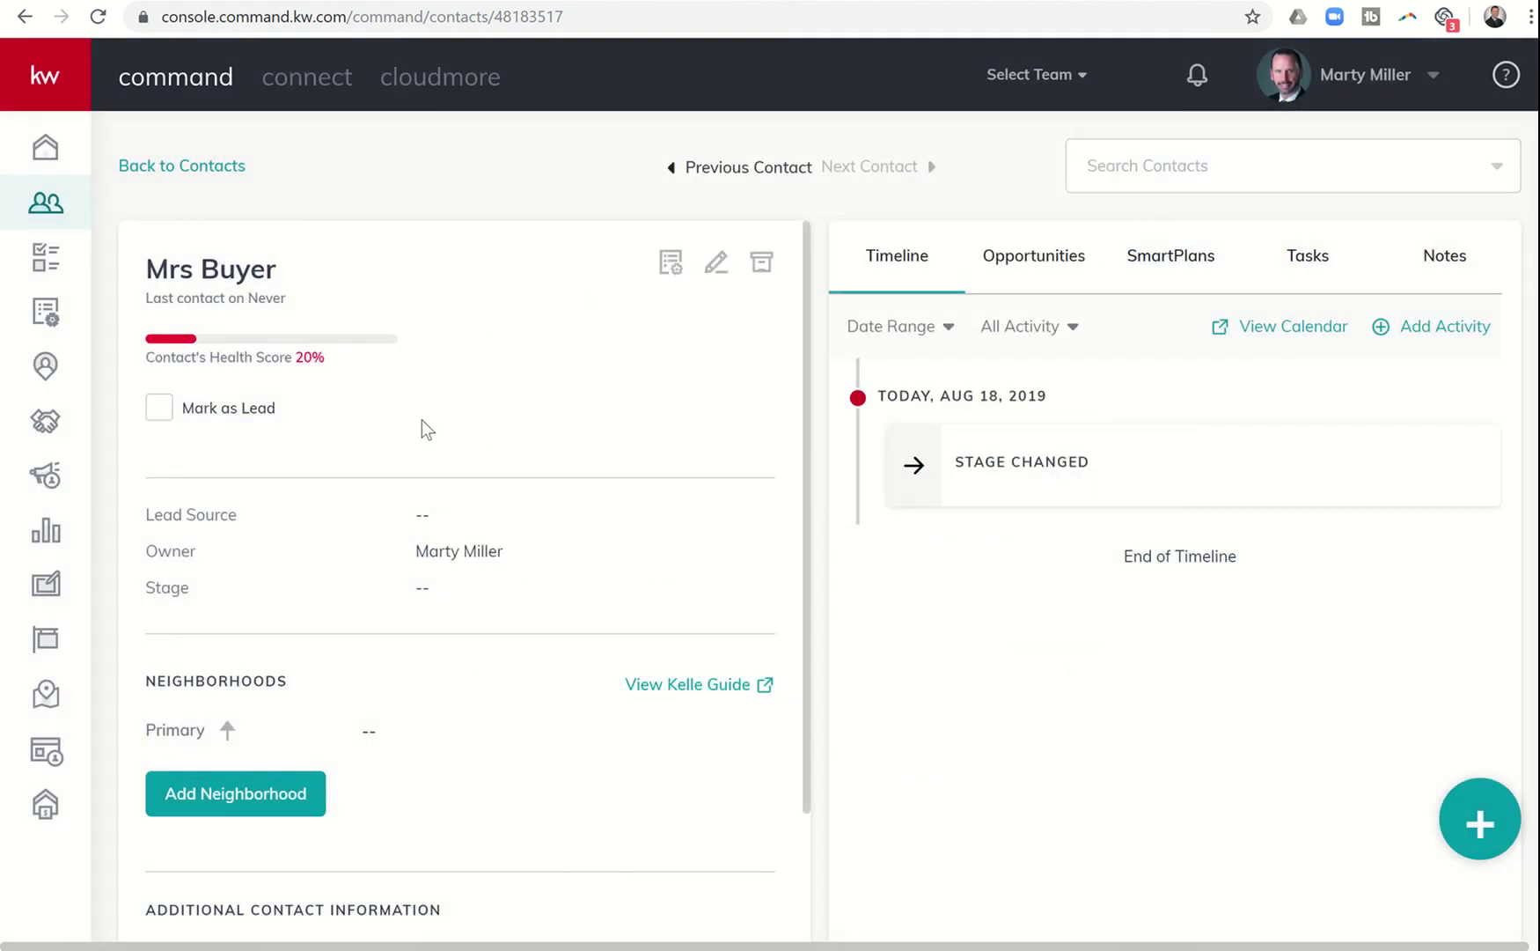